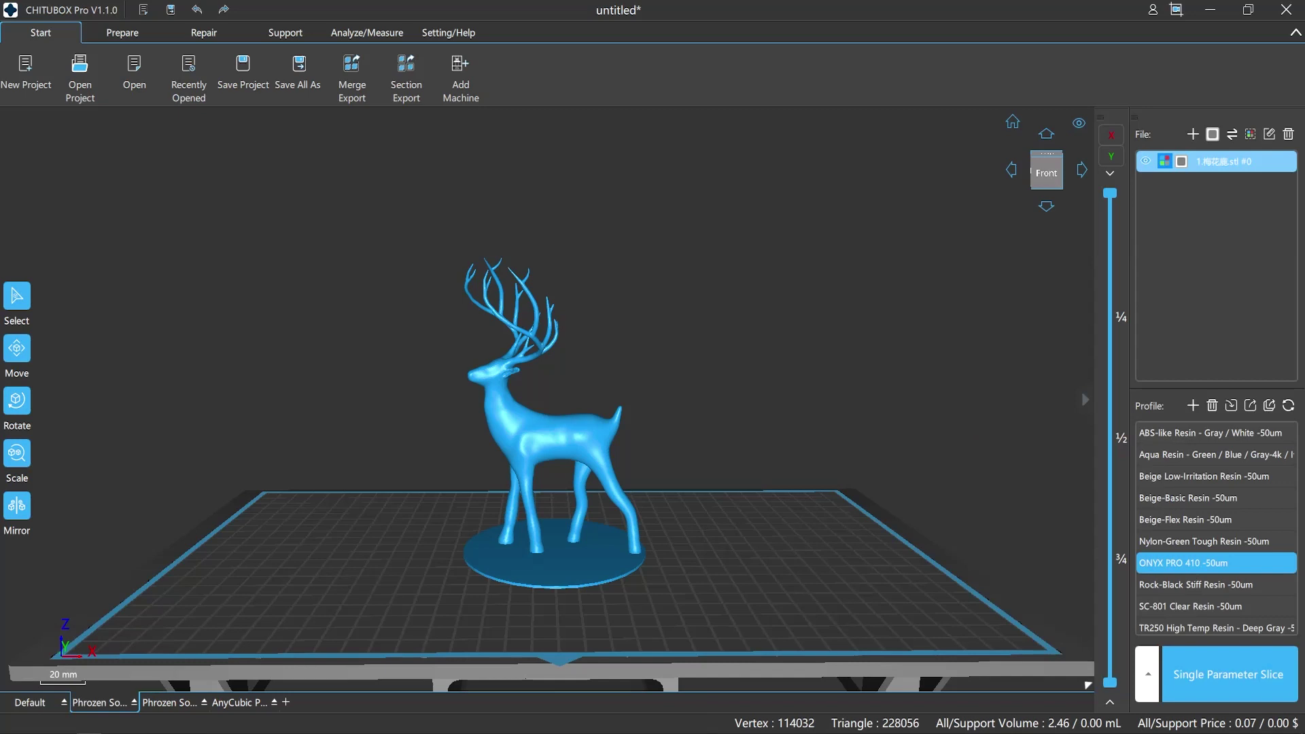
Step: Bring up the Open model dialog, pick the High Stone of the holy Blood Moon file, then cancel
left_click(133, 67)
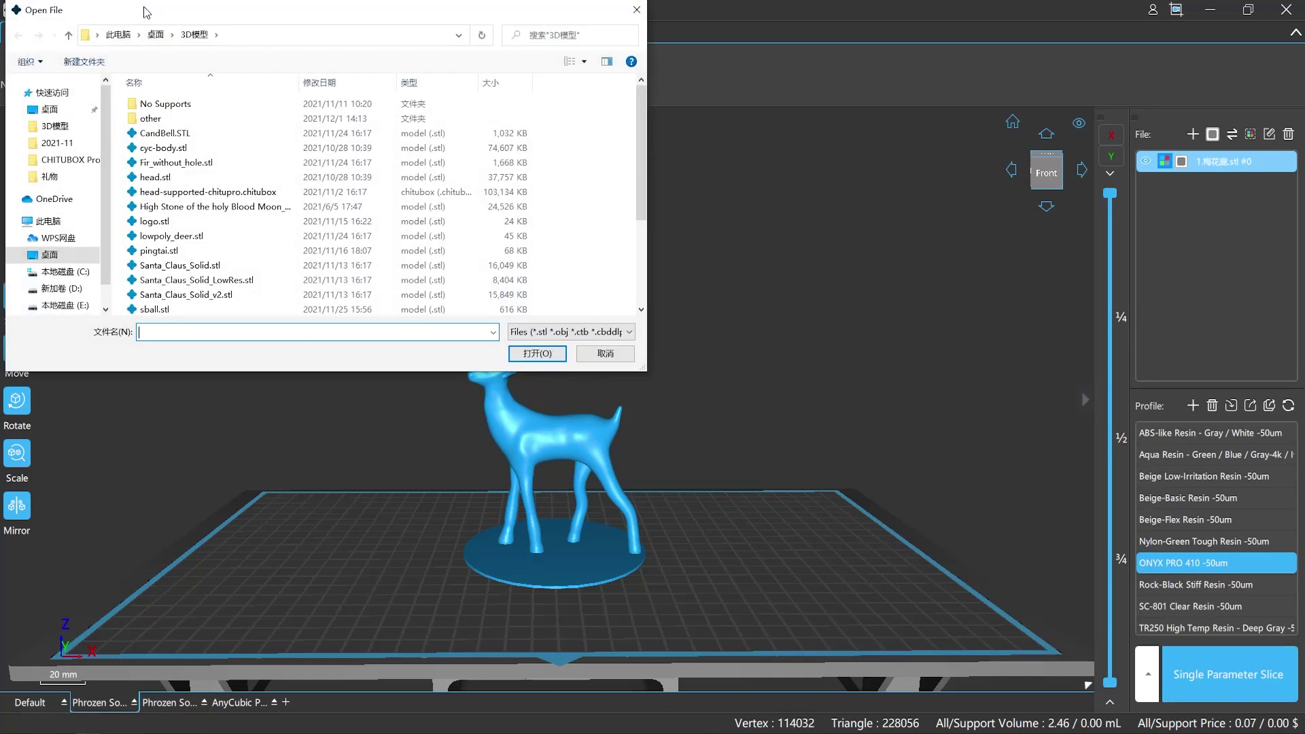
left_click(214, 206)
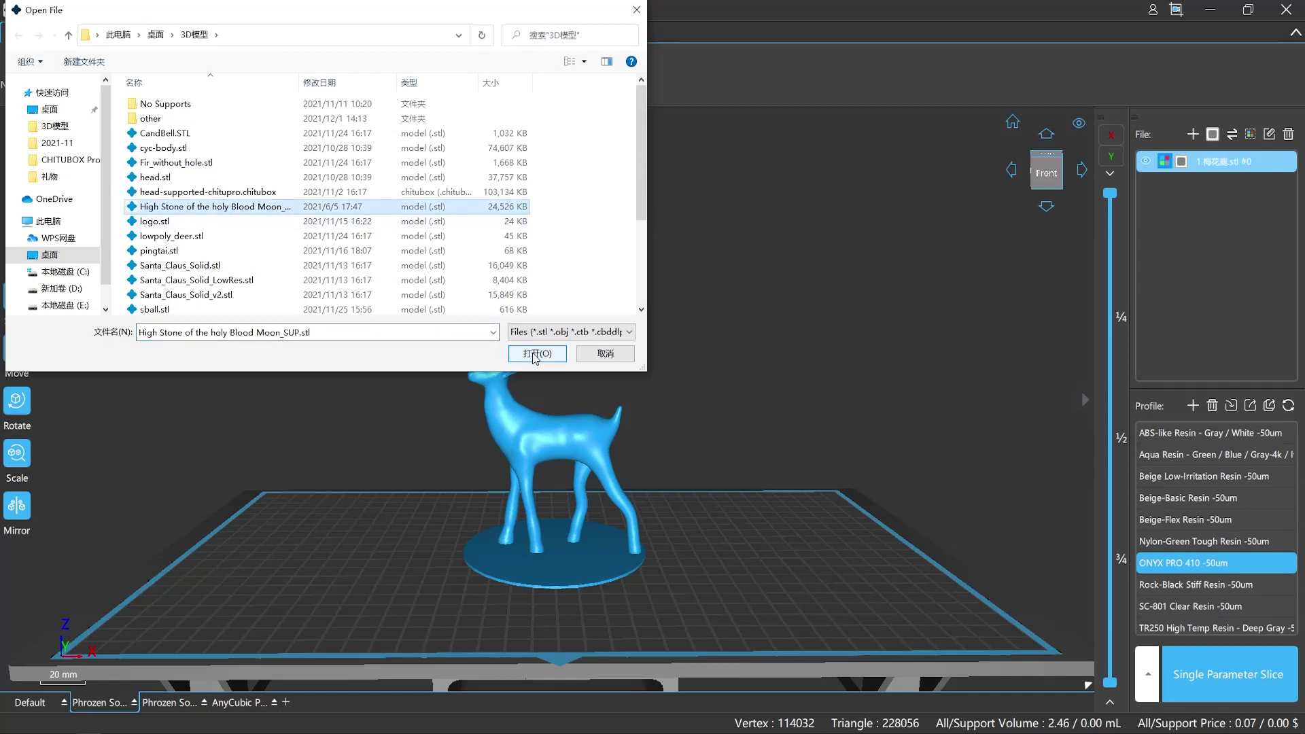
left_click(535, 355)
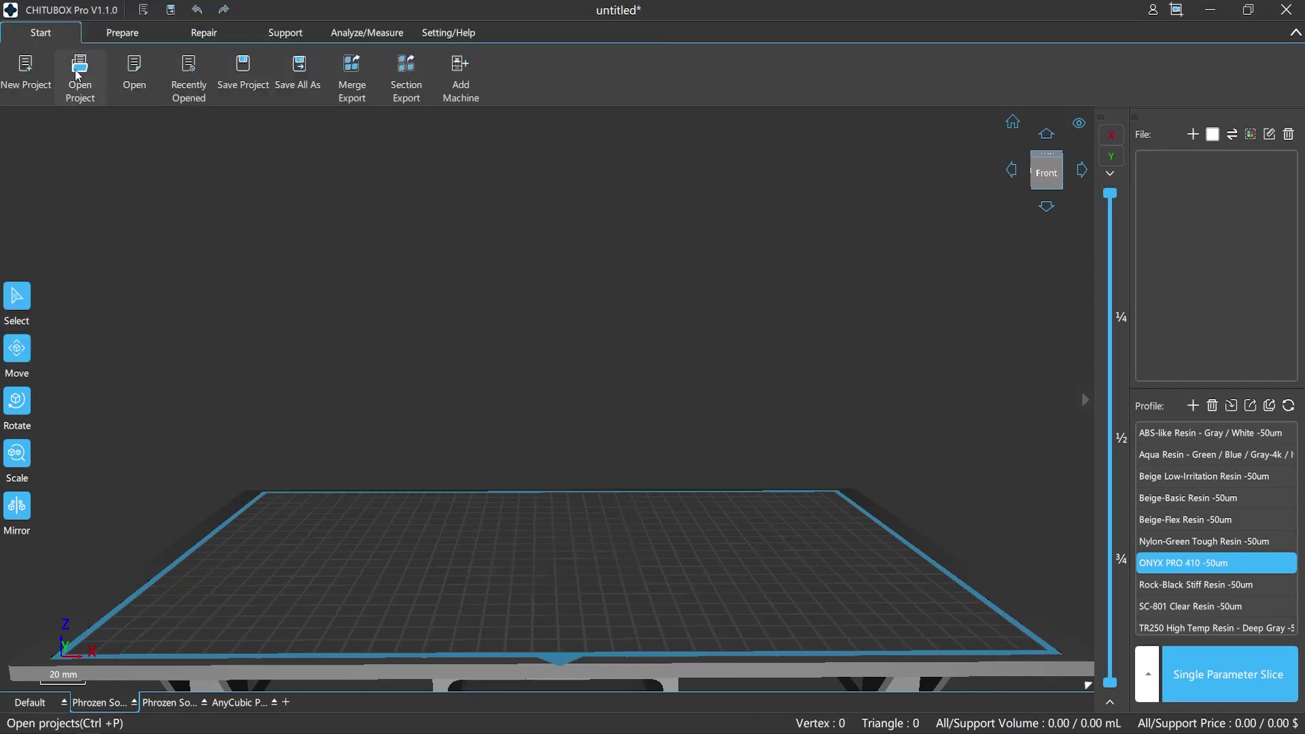
Step: Bring up Open Project and confirm projects open as *.chitubox files for Zweitung+Blutnage
left_click(79, 74)
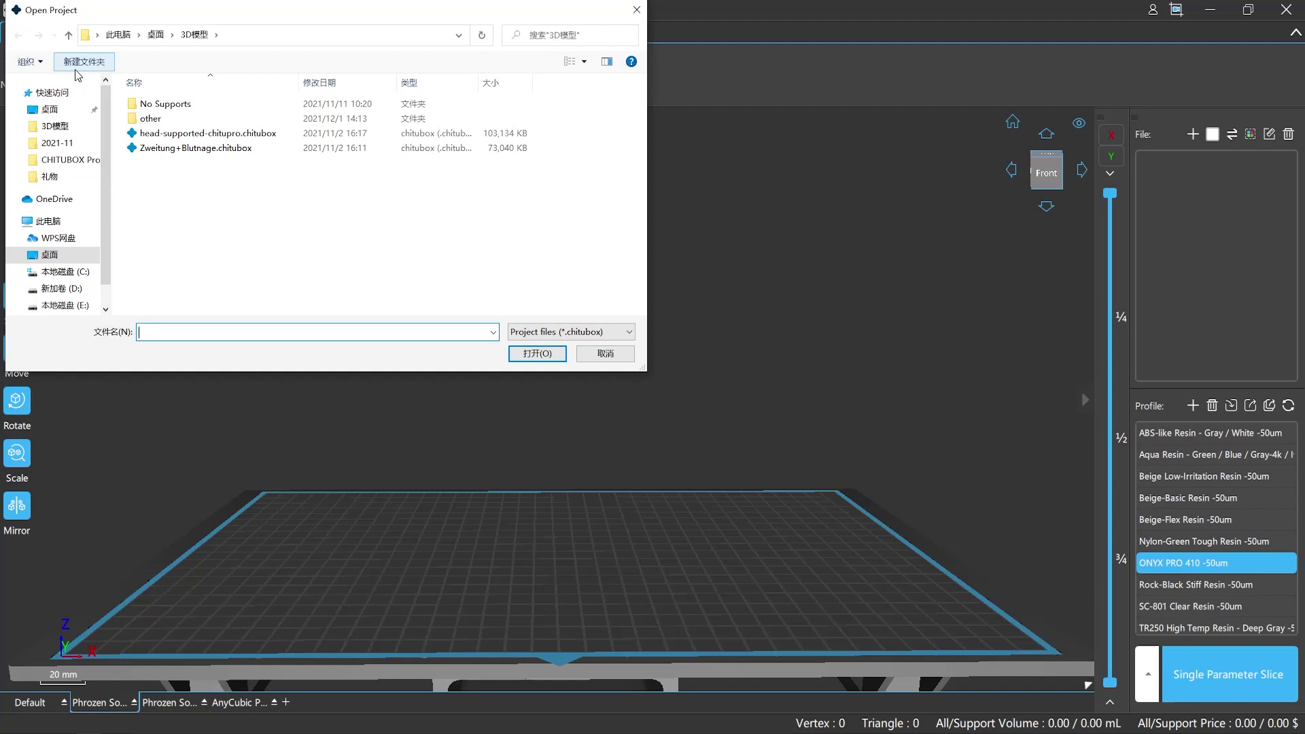
left_click(612, 334)
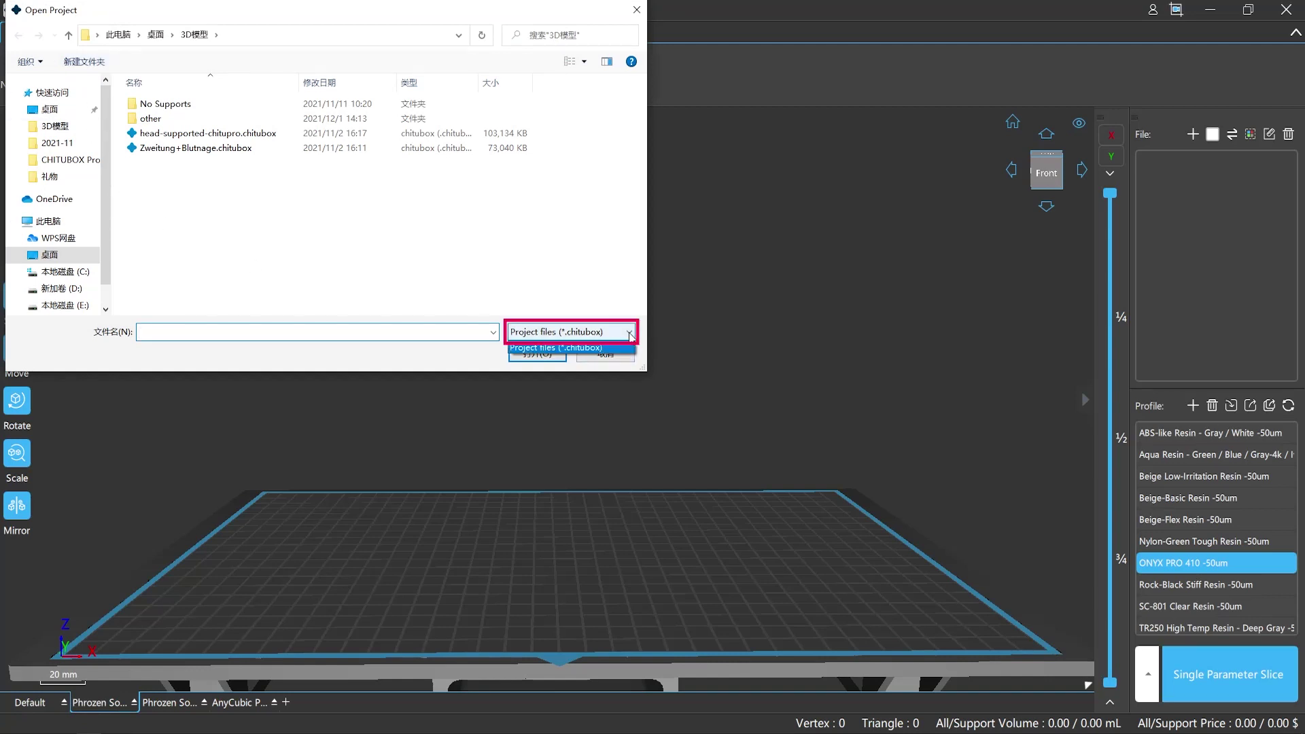
left_click(592, 349)
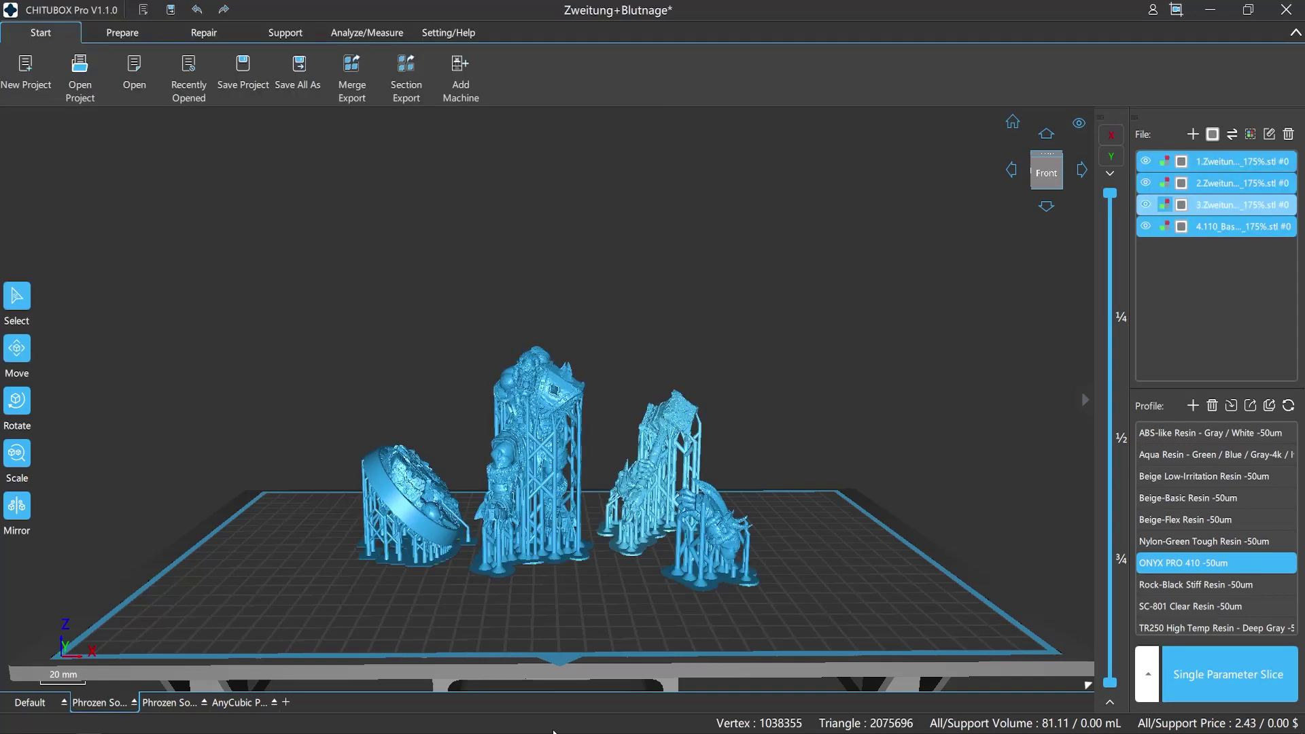
Step: Load lowpoly_deer.stl via Open, then show the Recently Opened file history
left_click(128, 73)
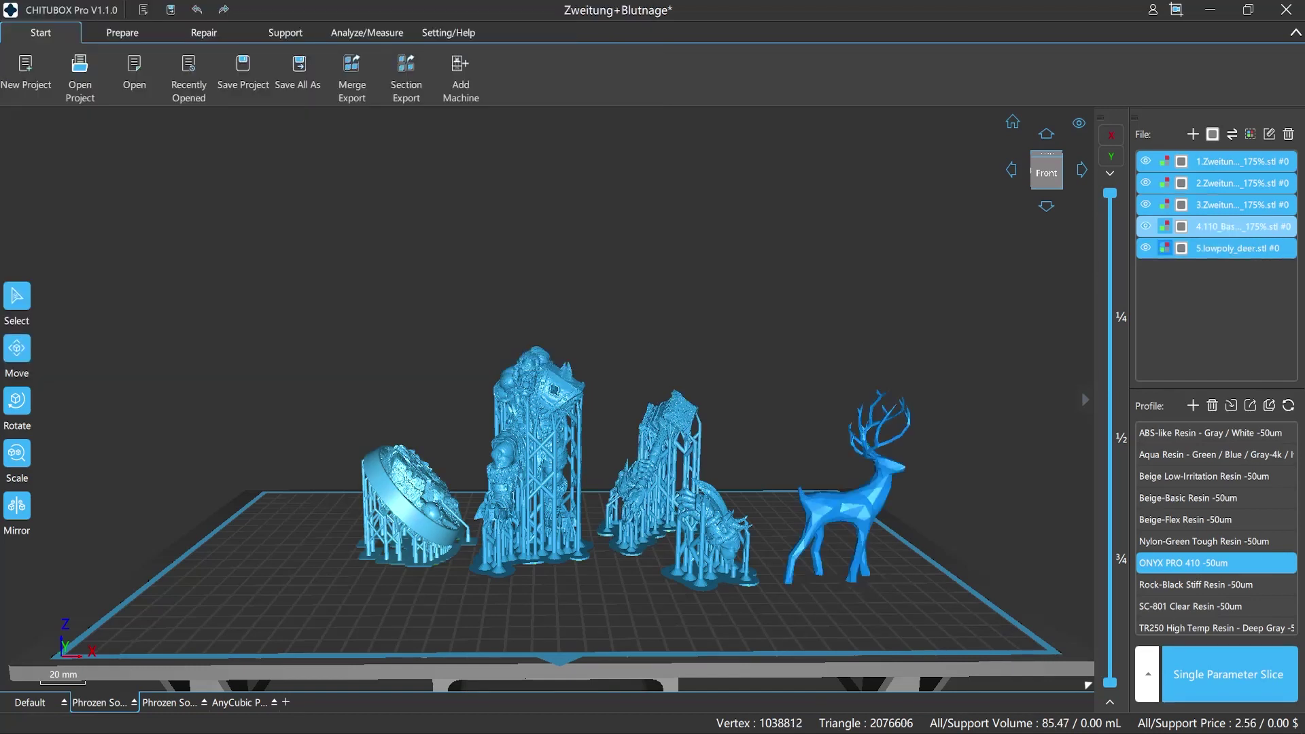
left_click(194, 74)
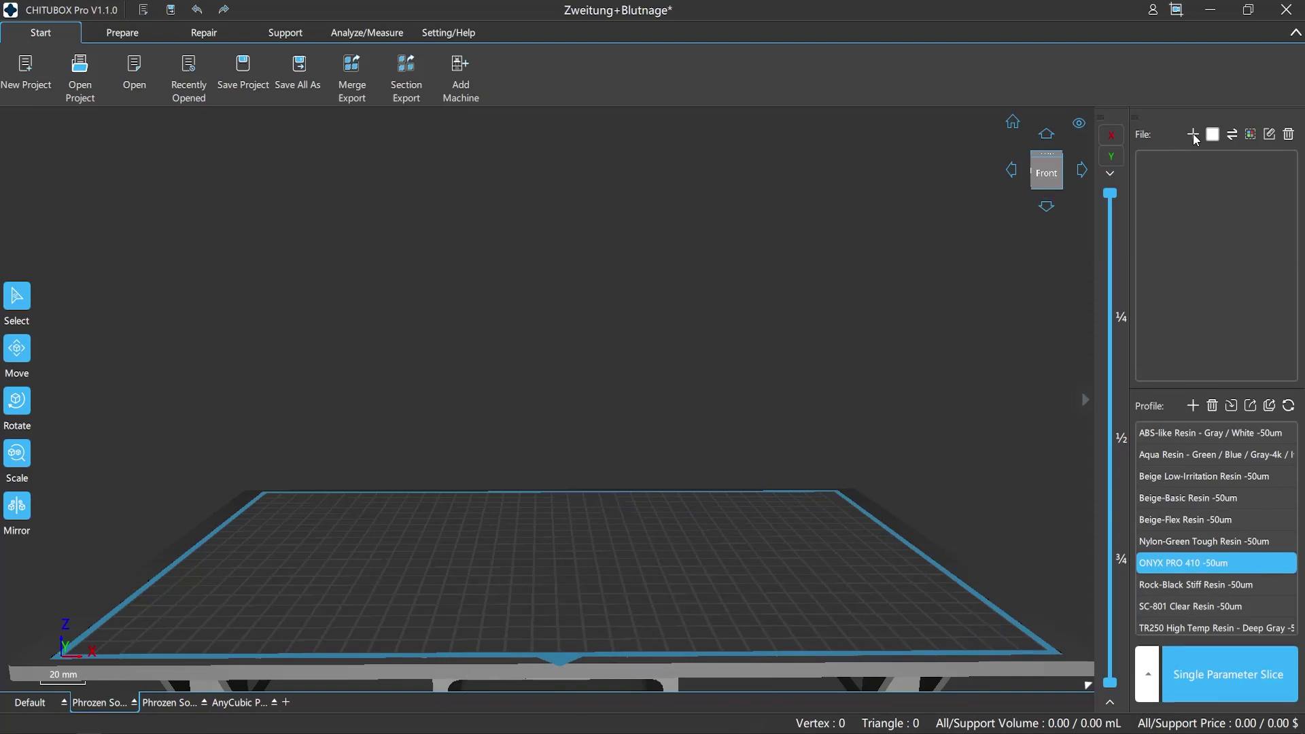
Step: Add Santa_Claus_Solid.stl through the File panel's + button, checking the supported model types
left_click(1193, 136)
left_click(632, 332)
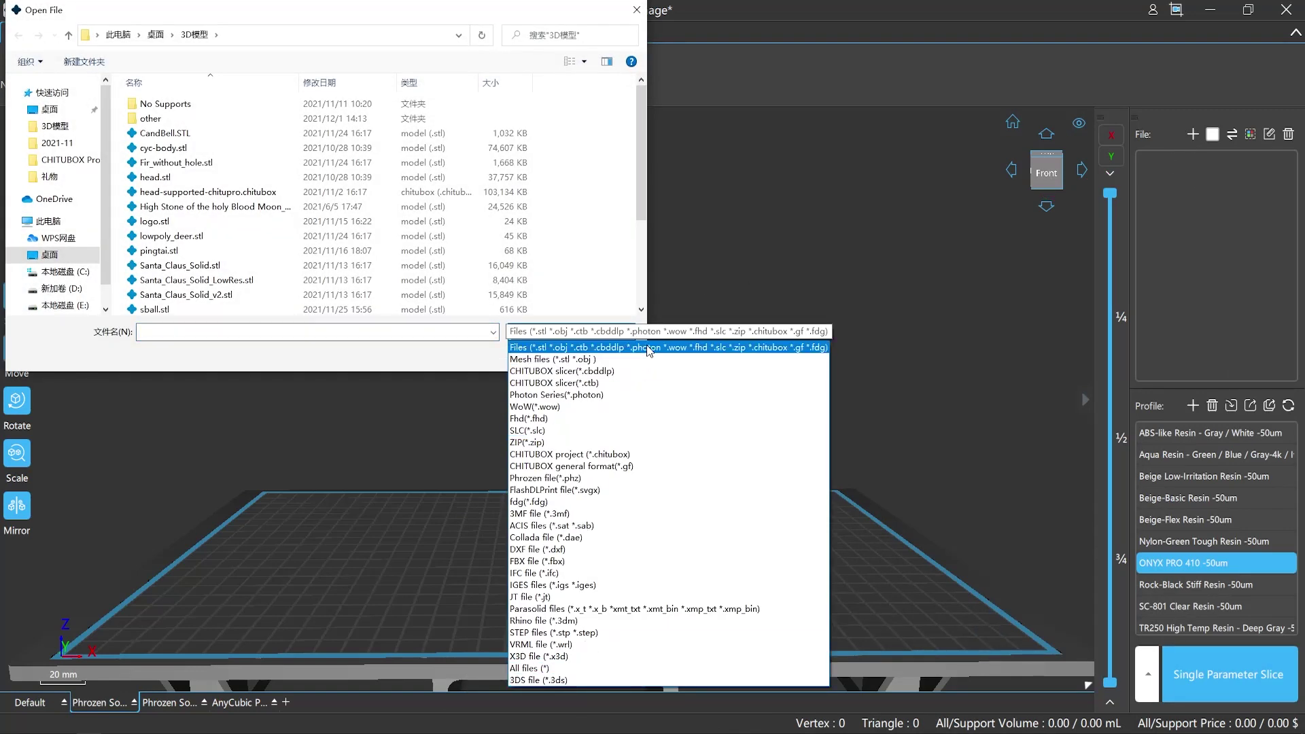
left_click(648, 351)
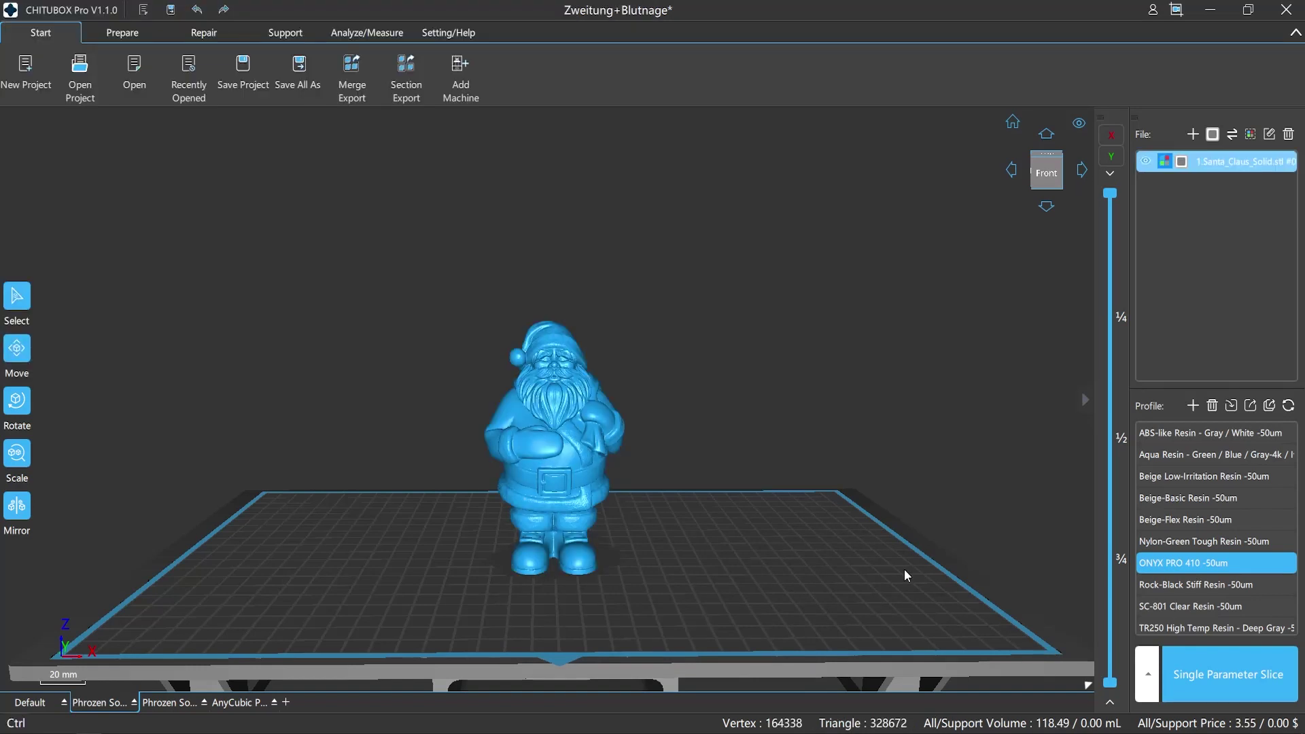
Step: Try the Ctrl+O open dialog, check its file types and the low-res Santa file, then cancel
key("ctrl+o")
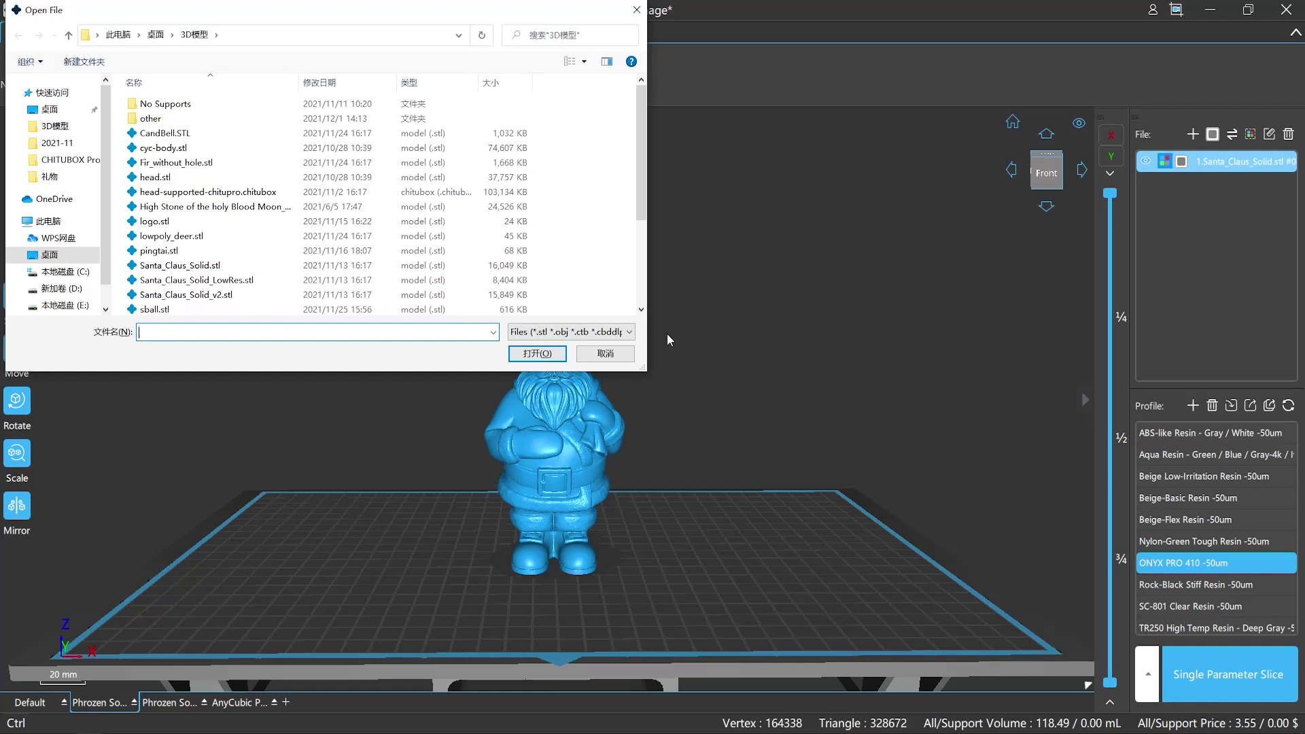
left_click(630, 332)
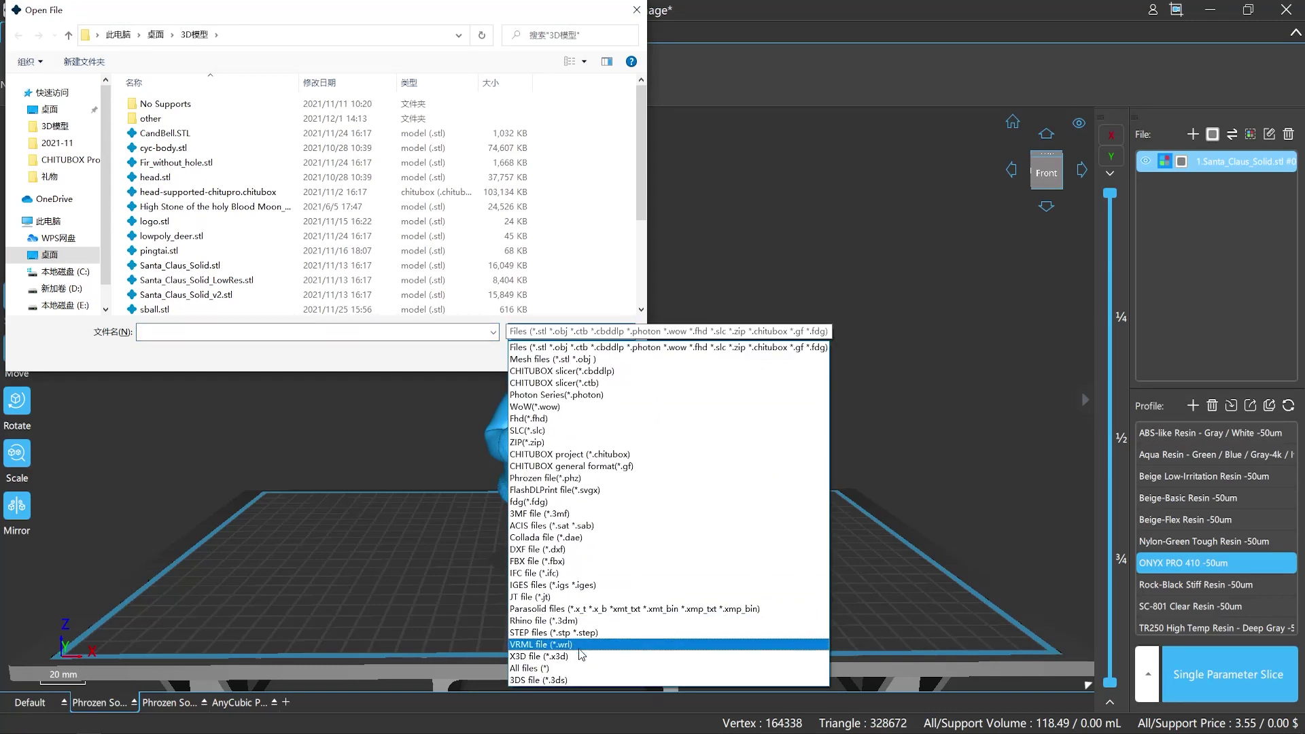
left_click(549, 347)
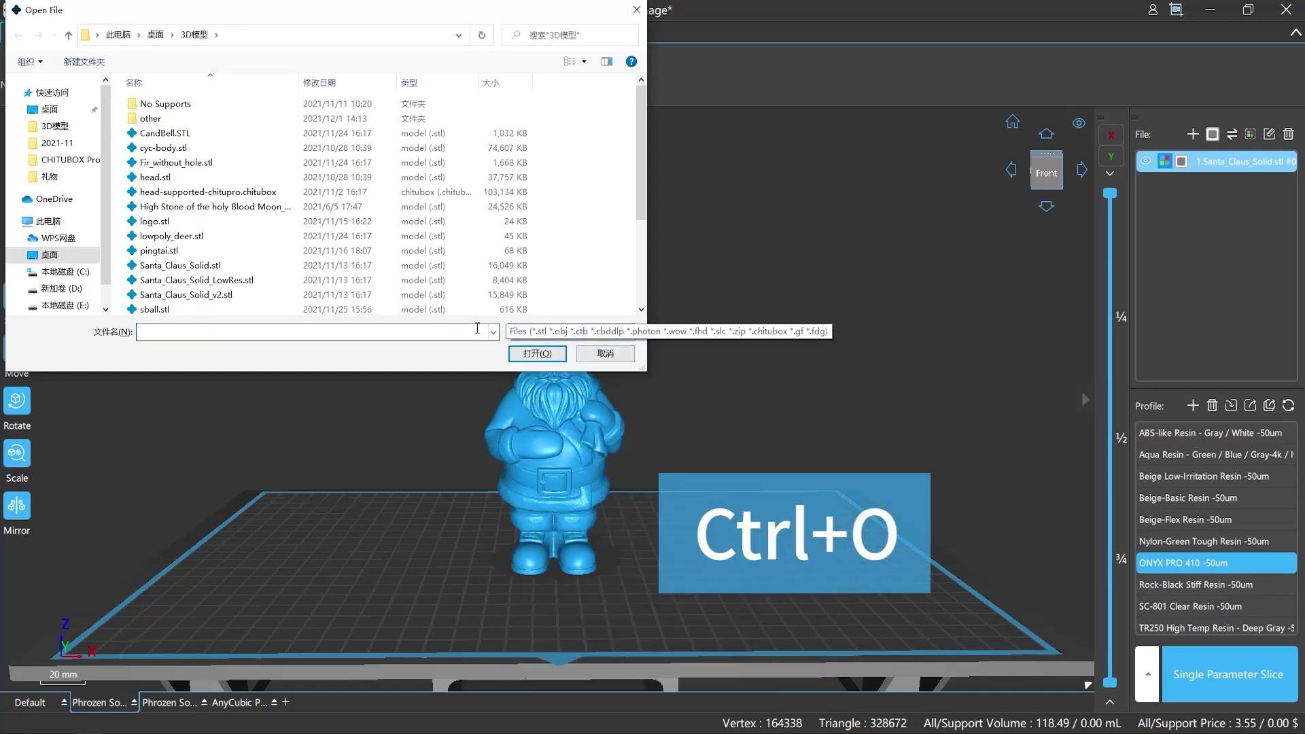
left_click(408, 279)
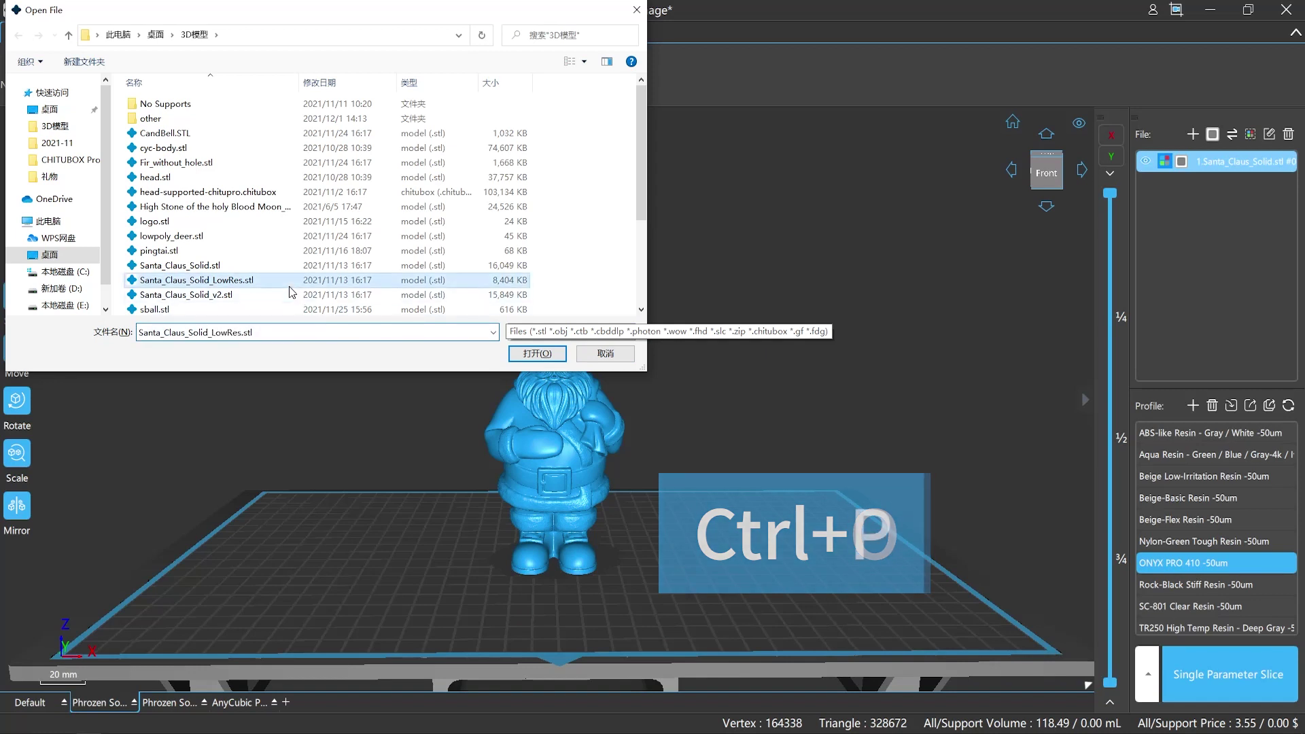
left_click(605, 353)
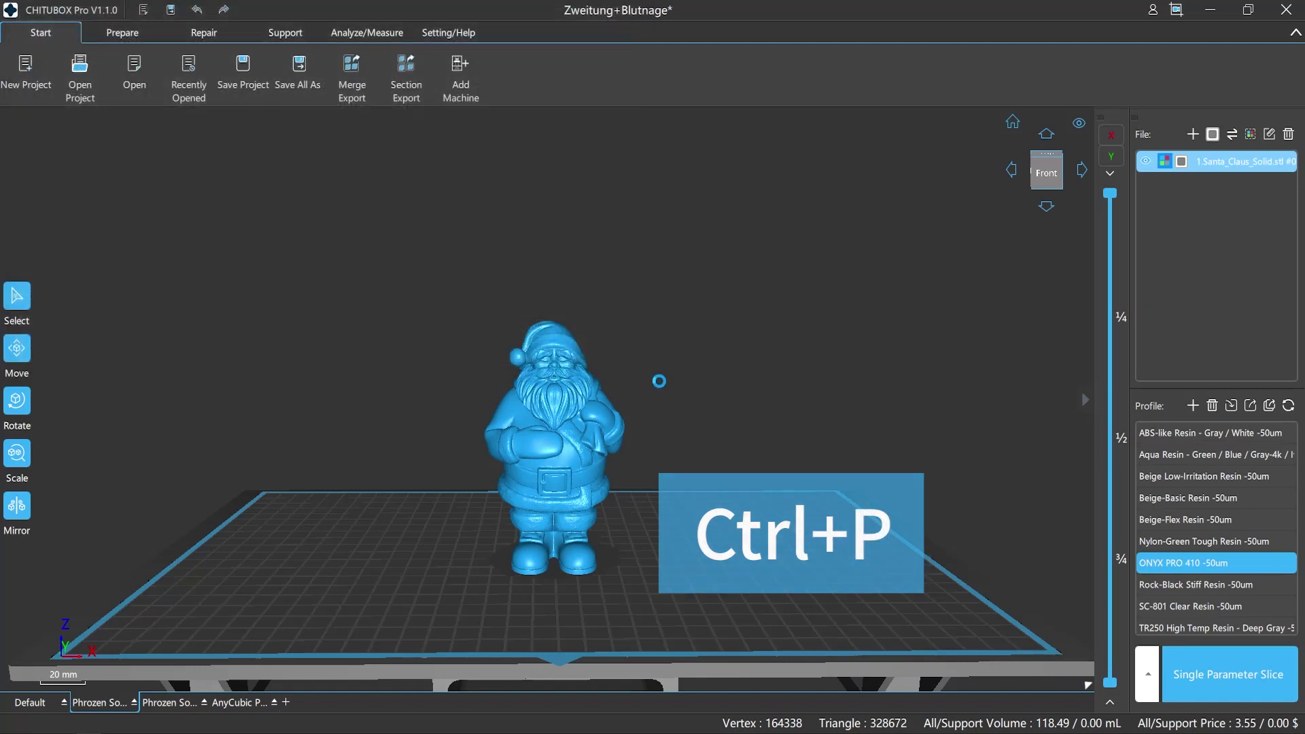
Step: Try the Ctrl+P Open Project dialog and check its *.chitubox file type
key("ctrl+p")
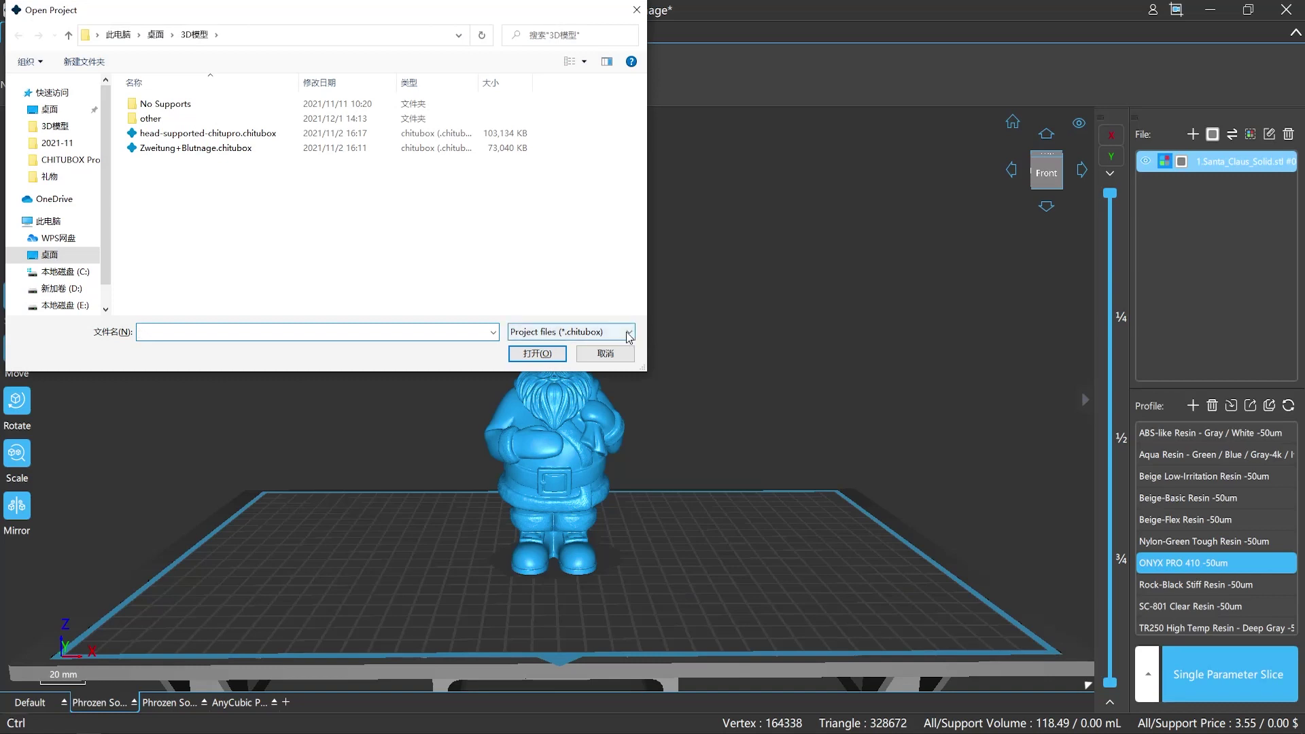
left_click(627, 332)
left_click(623, 349)
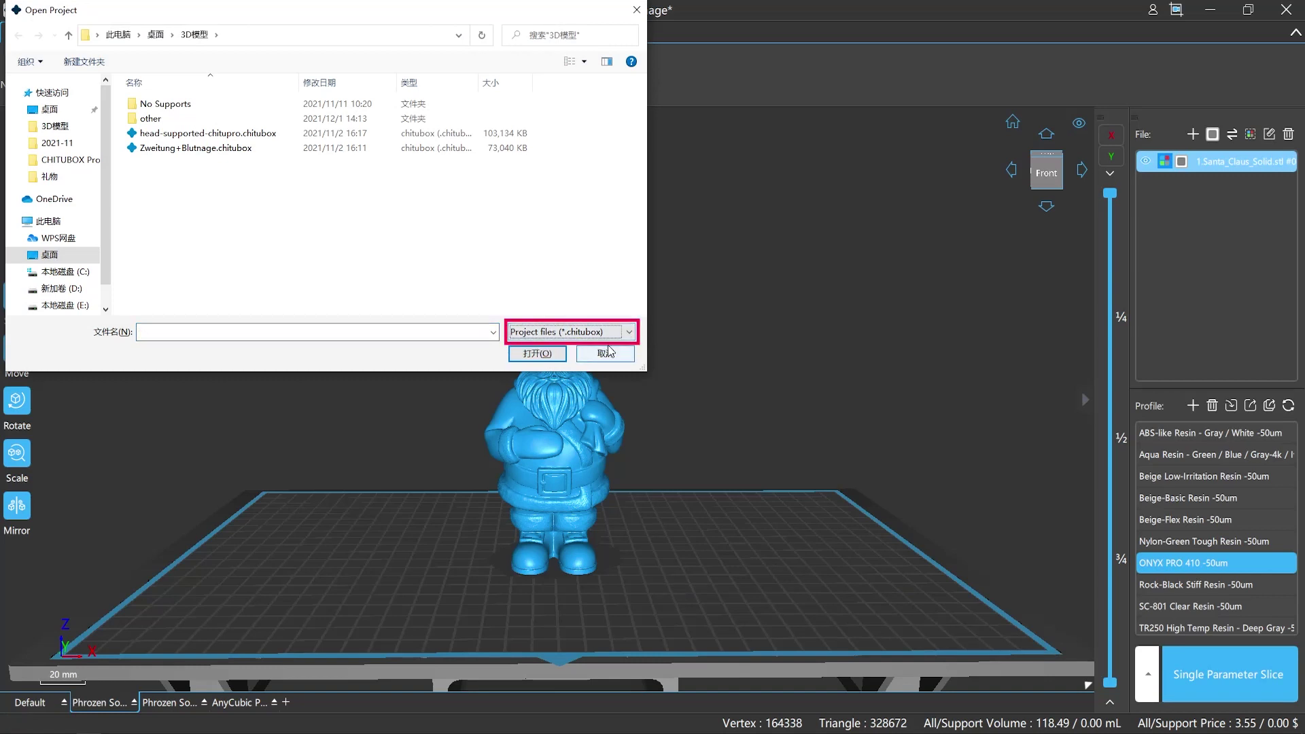
Step: Cancel the project dialog and drag logo.stl from Explorer onto the build plate beside Santa
left_click(608, 351)
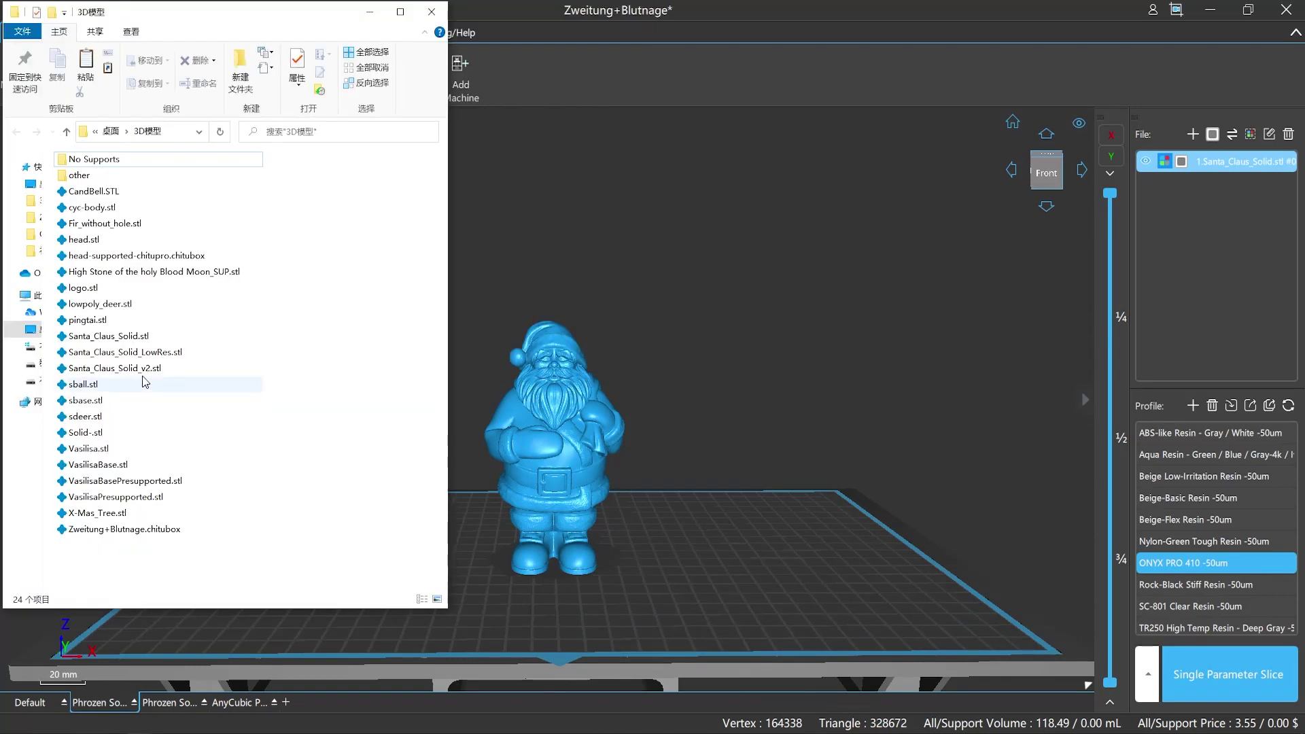
left_click(115, 338)
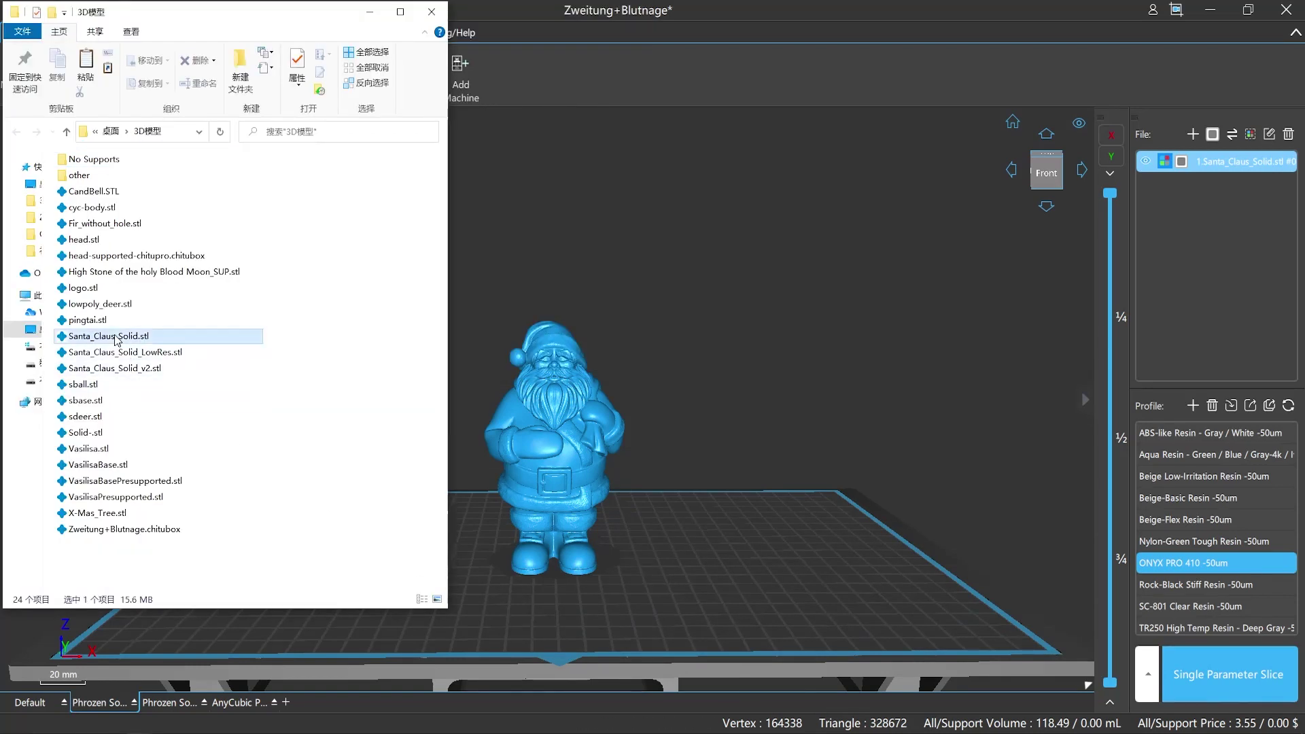
left_click(89, 293)
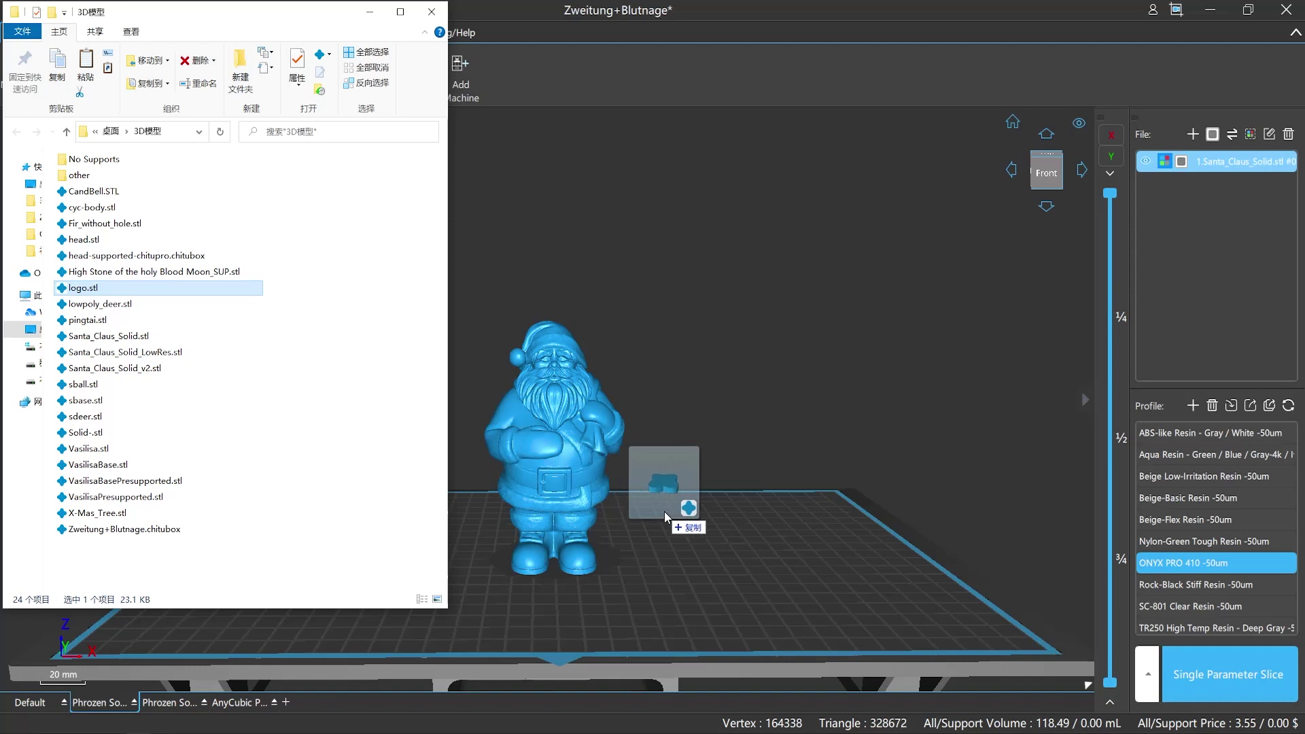
left_click_drag(79, 294, 664, 511)
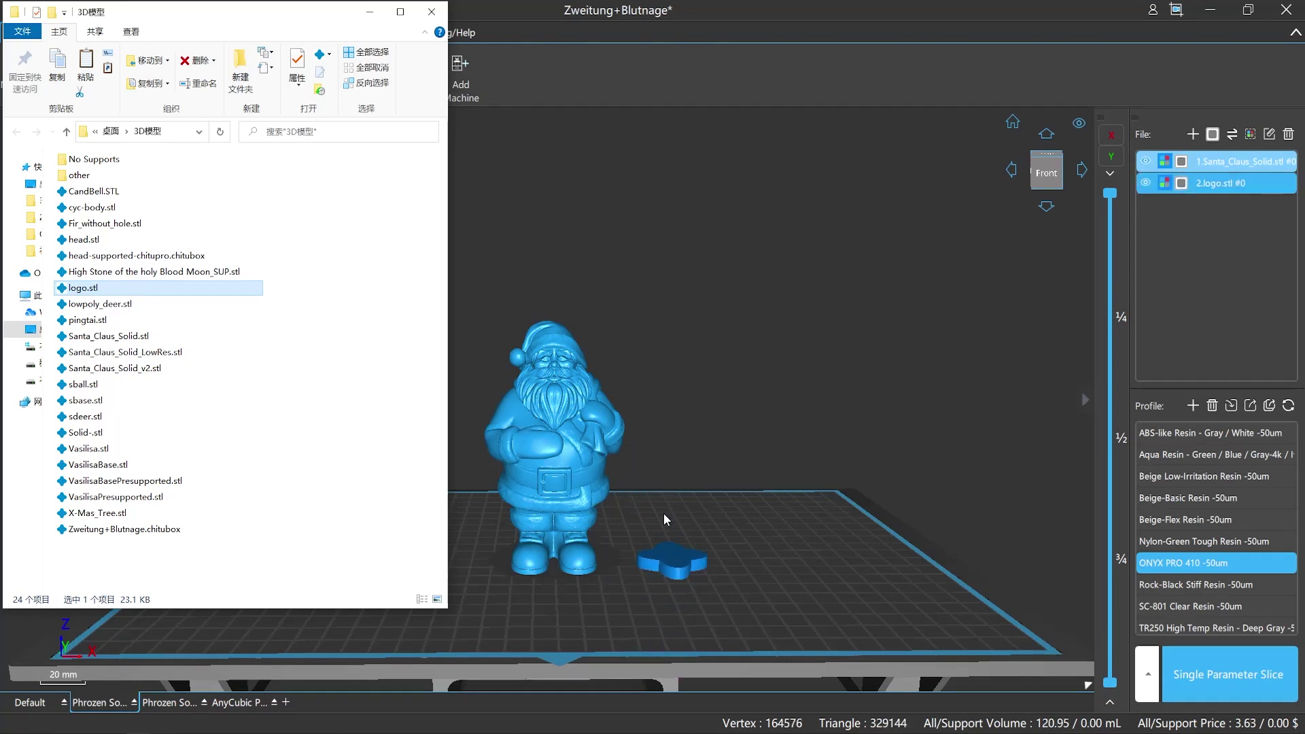
Step: Maximize Explorer and open Solid-.stl with CHITUBOX Pro via the Open with menu
key("super+Up")
right_click(512, 207)
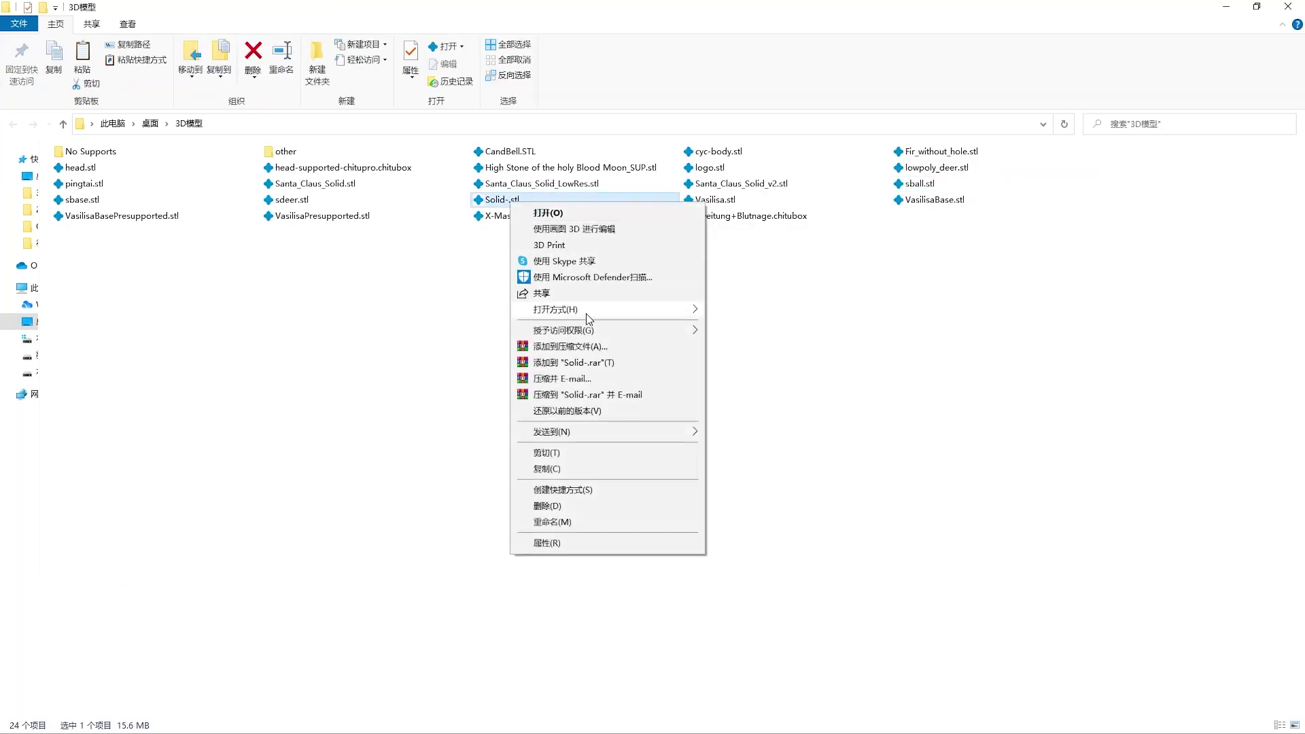
mouse_move(556, 309)
left_click(755, 365)
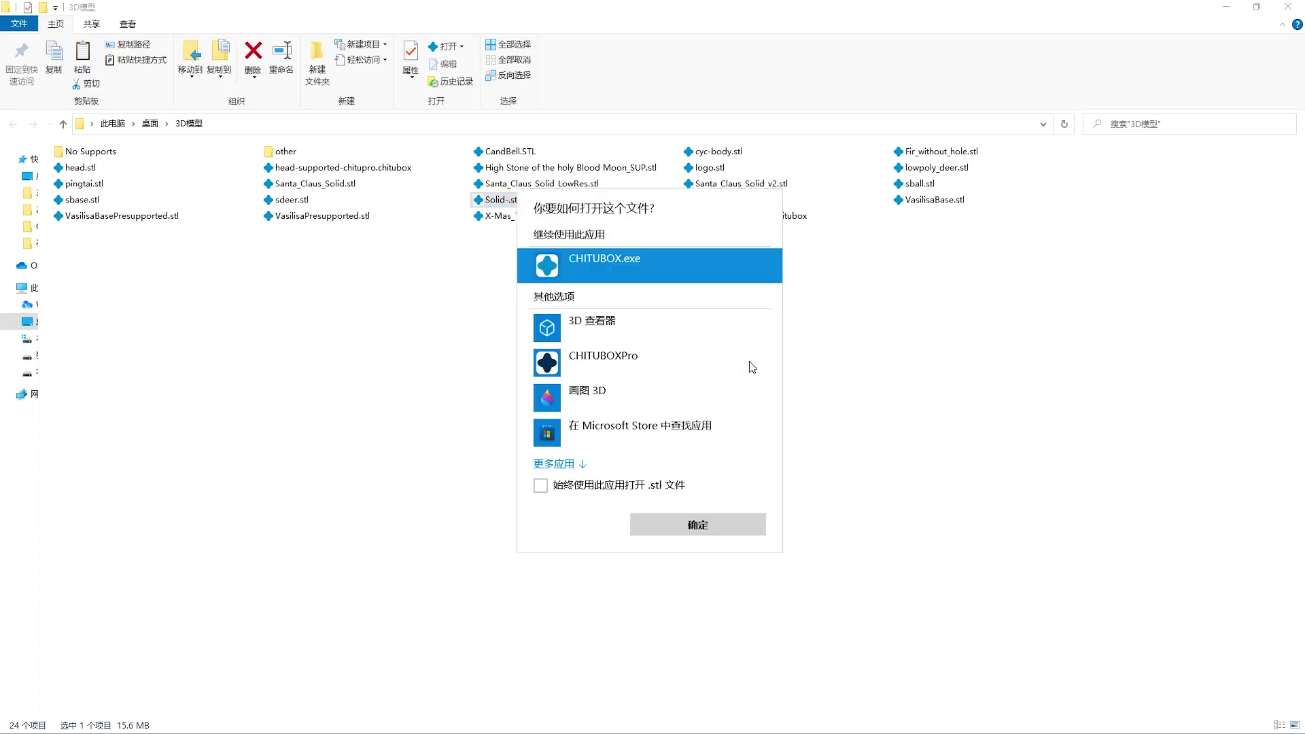
left_click(632, 355)
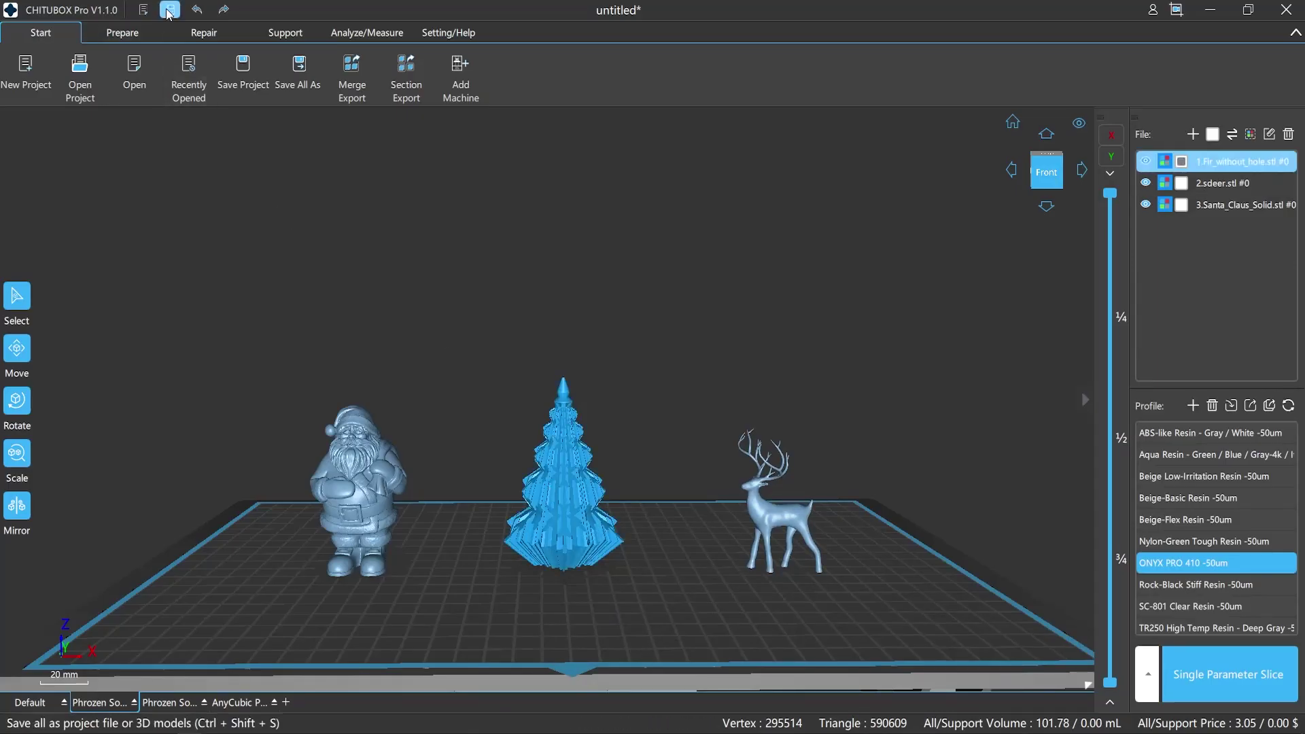
Step: Bring up Save All As from the title bar, keep STL files (*.stl) as the type, then cancel
left_click(169, 12)
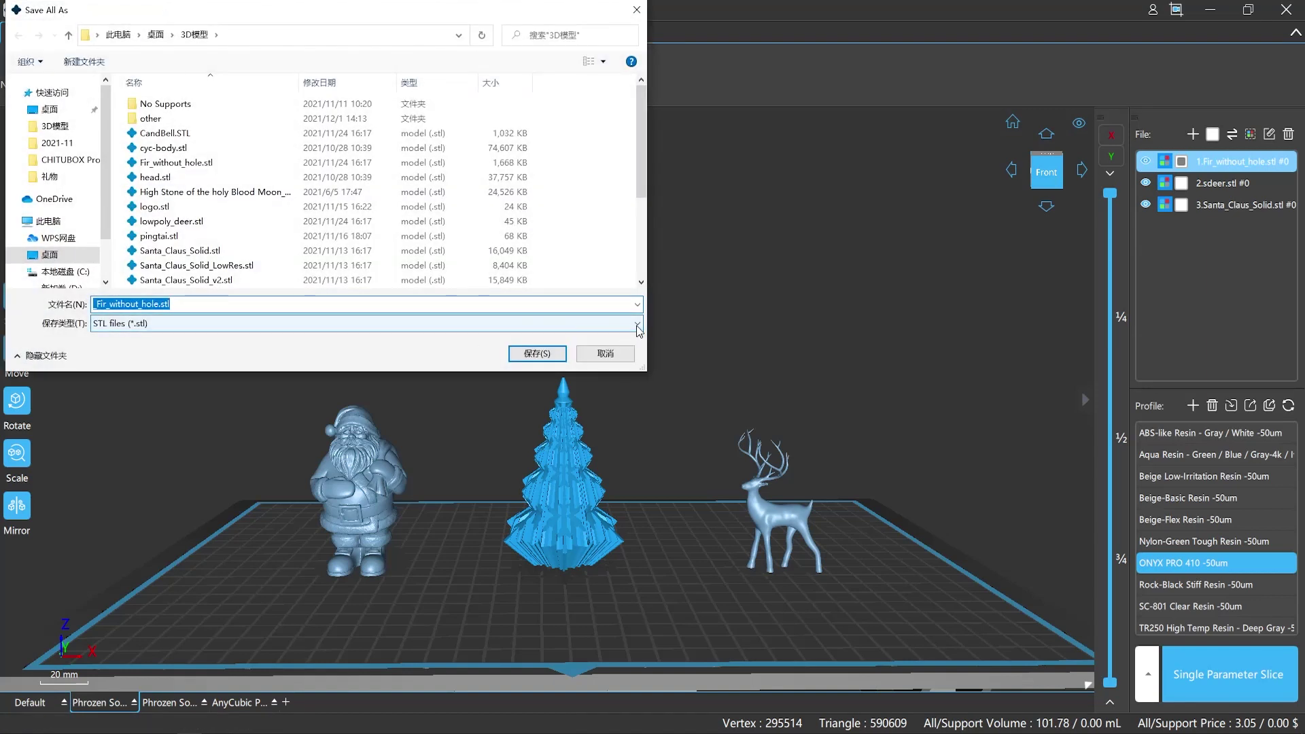
left_click(636, 323)
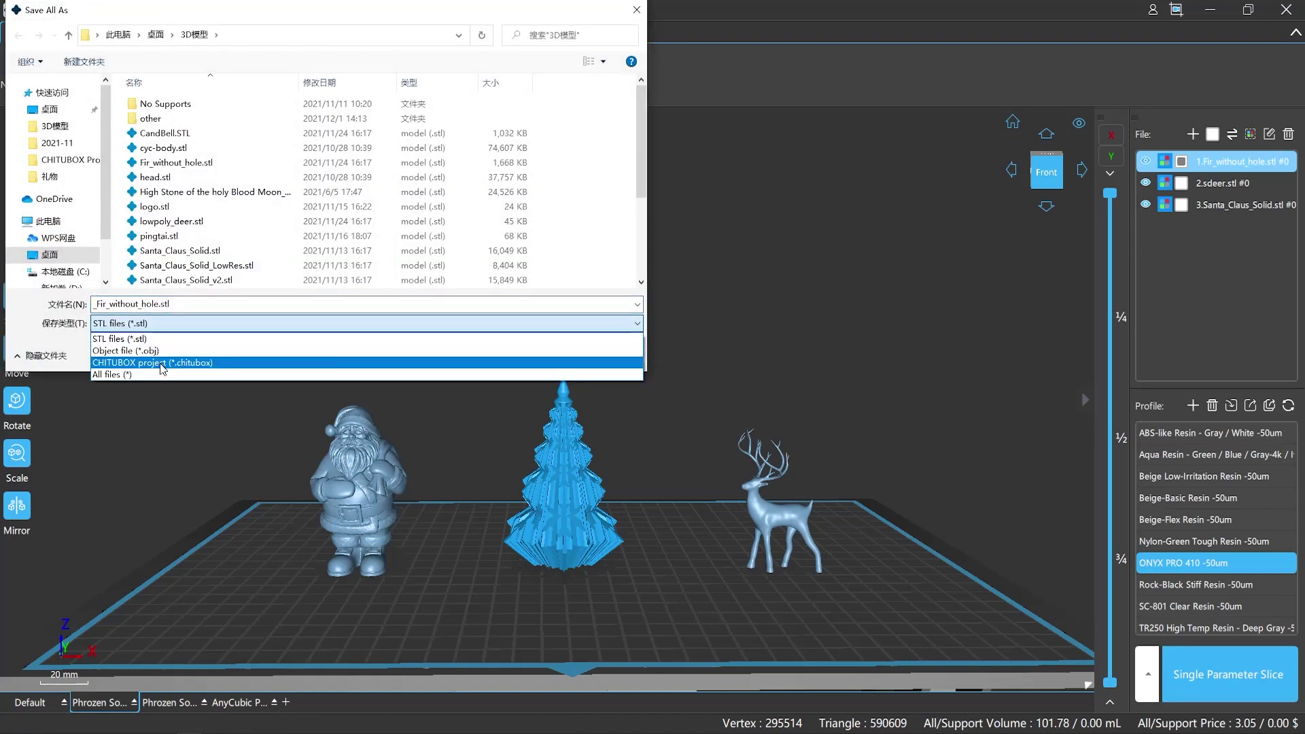
left_click(192, 308)
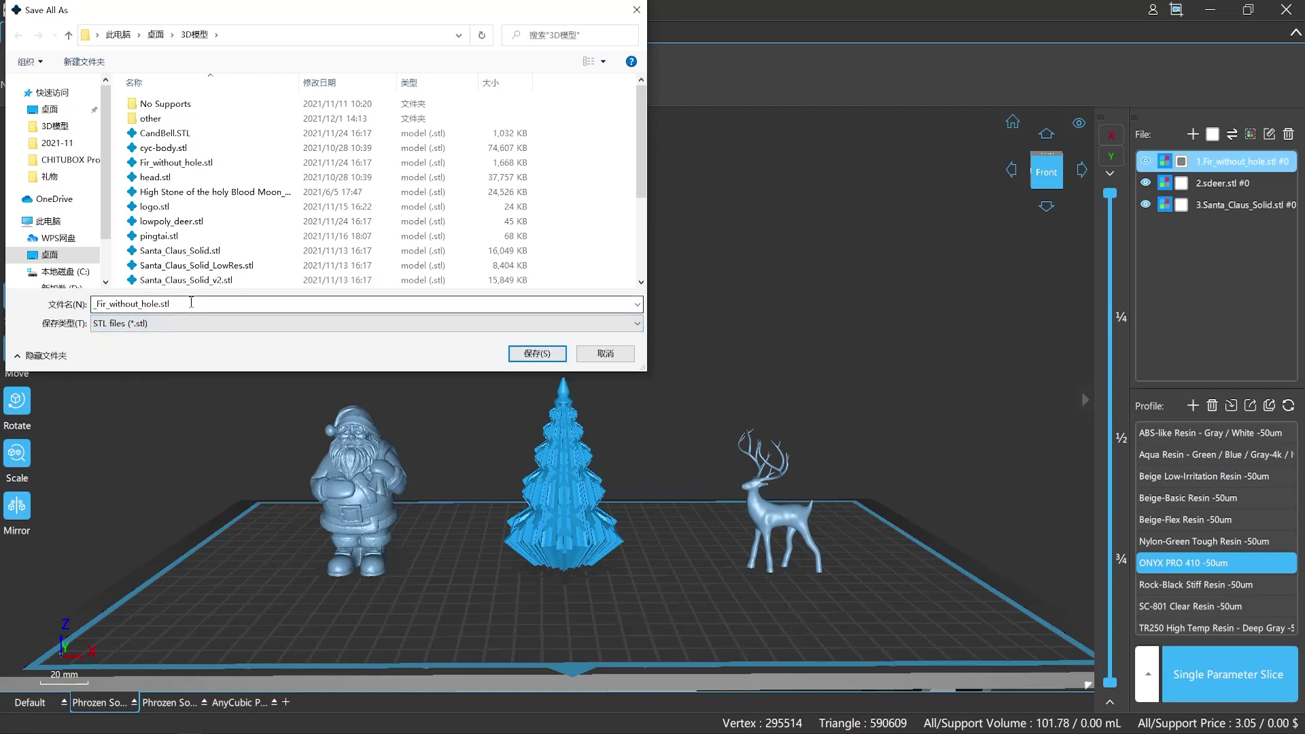
key("Escape")
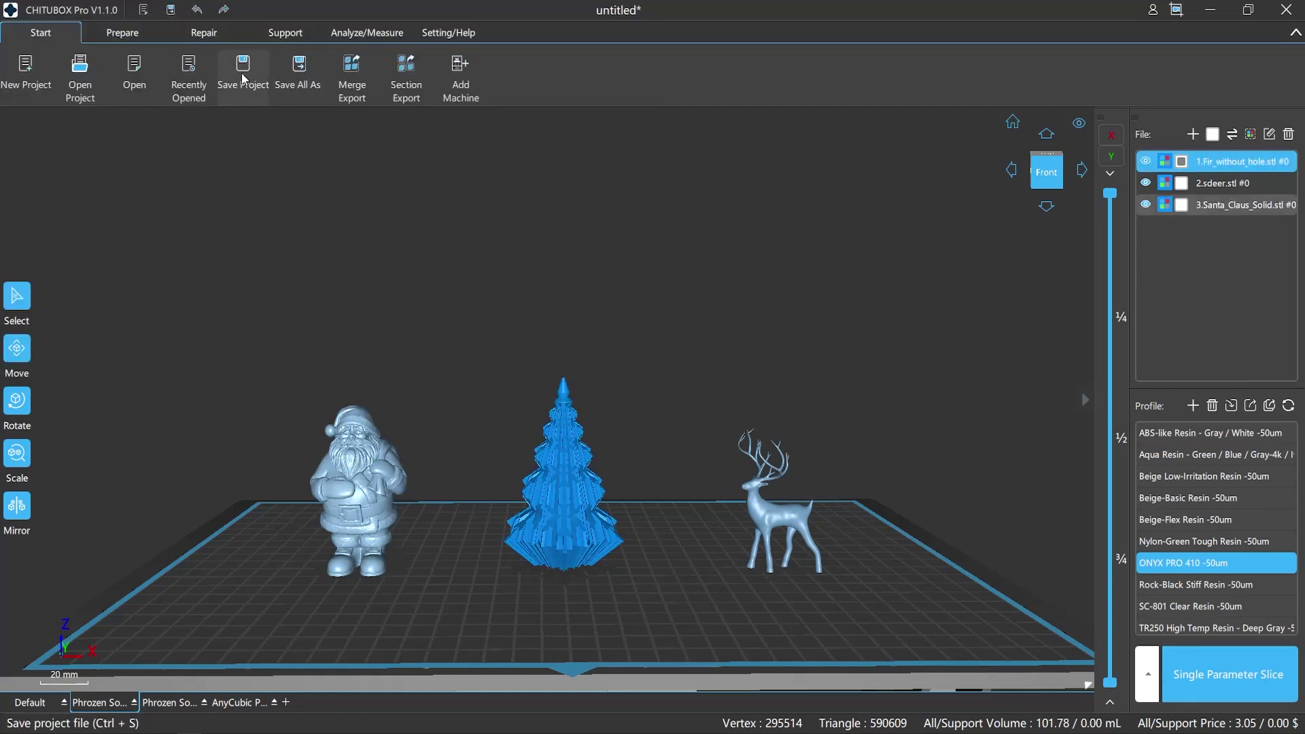
Step: Bring up Save Project, confirm Project files (*.chitubox) is the only type, then dismiss and select all models
left_click(242, 73)
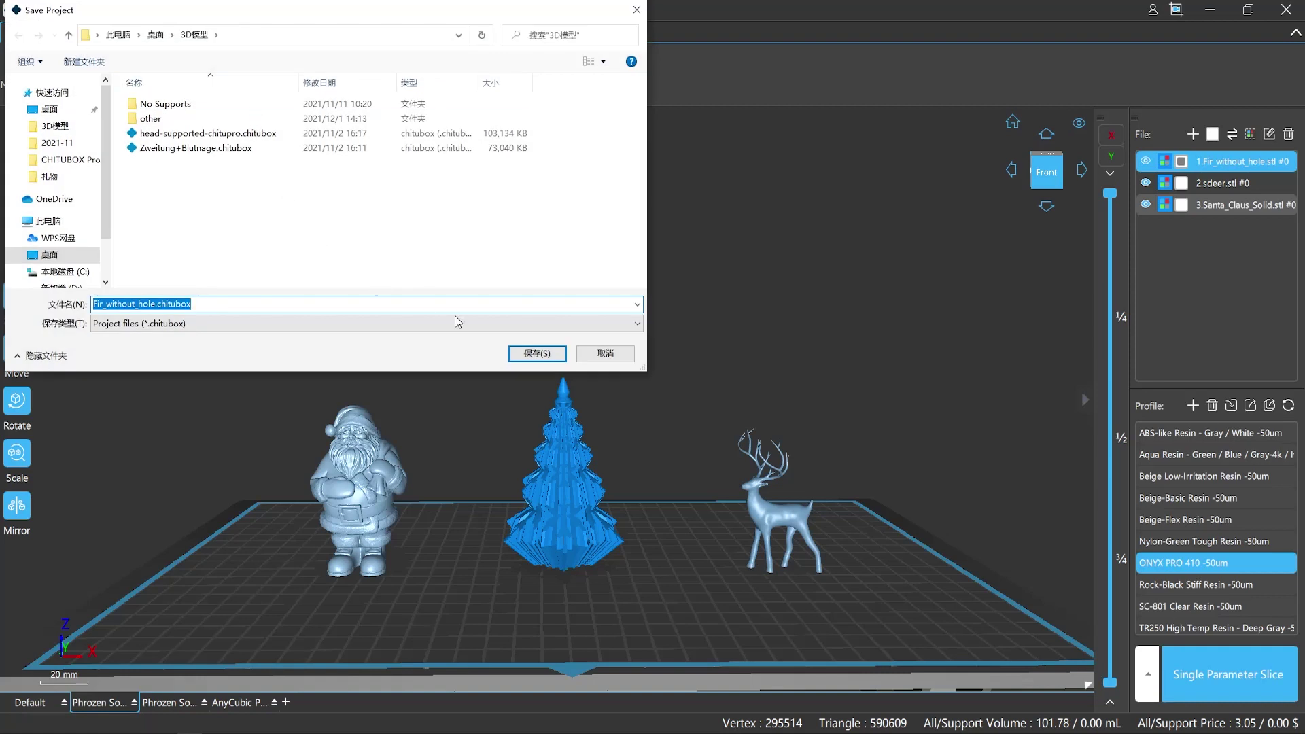
left_click(630, 324)
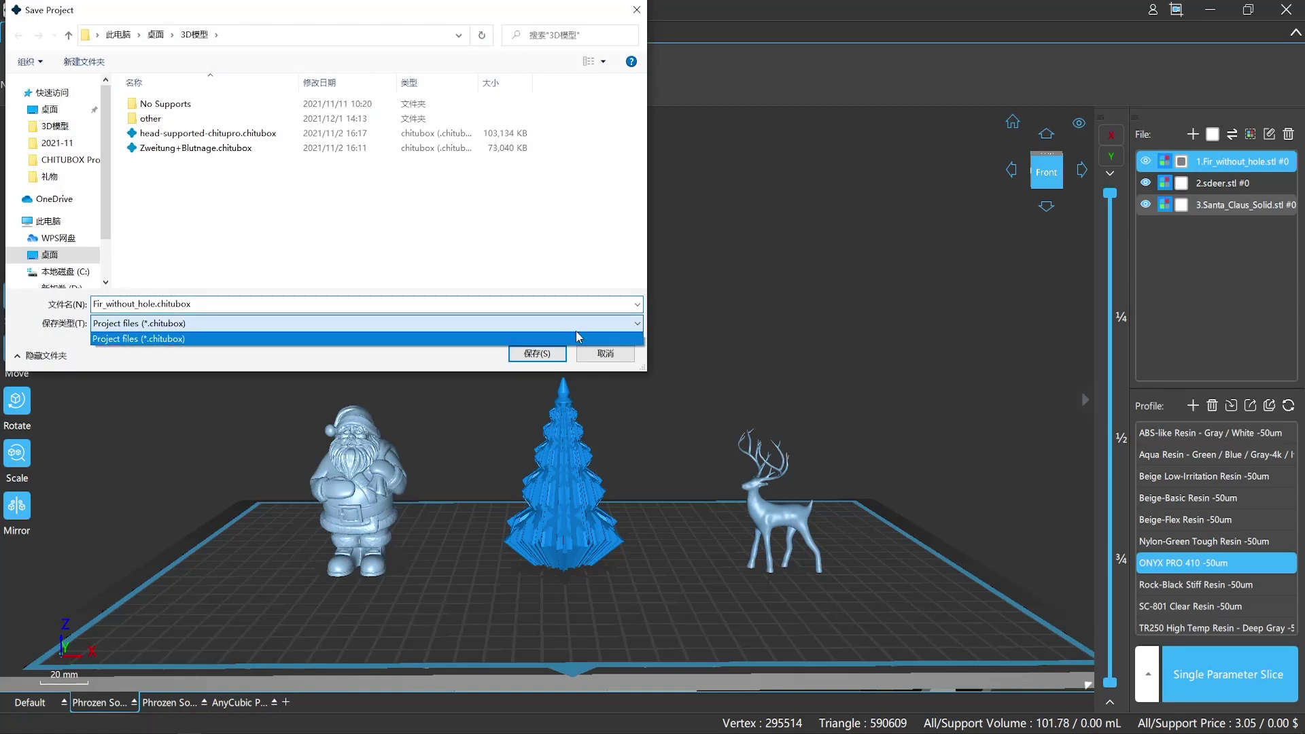
left_click(256, 339)
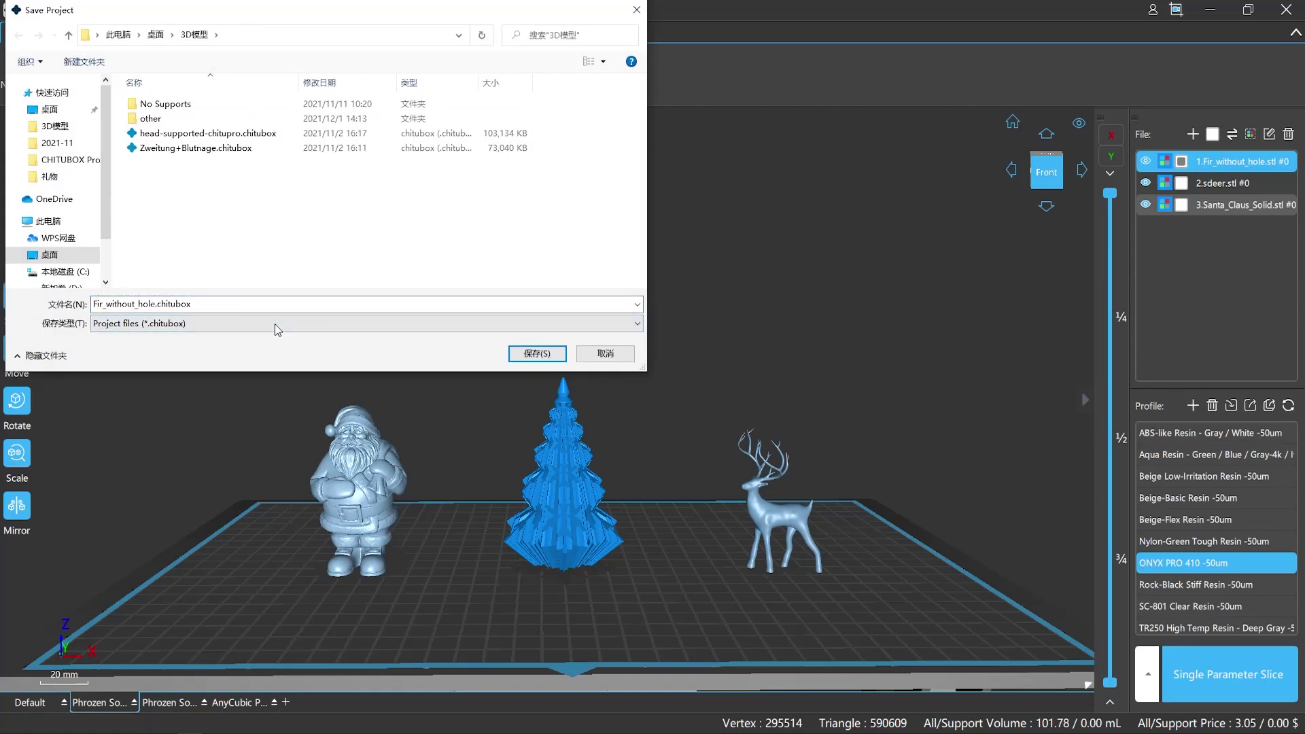
key("Return")
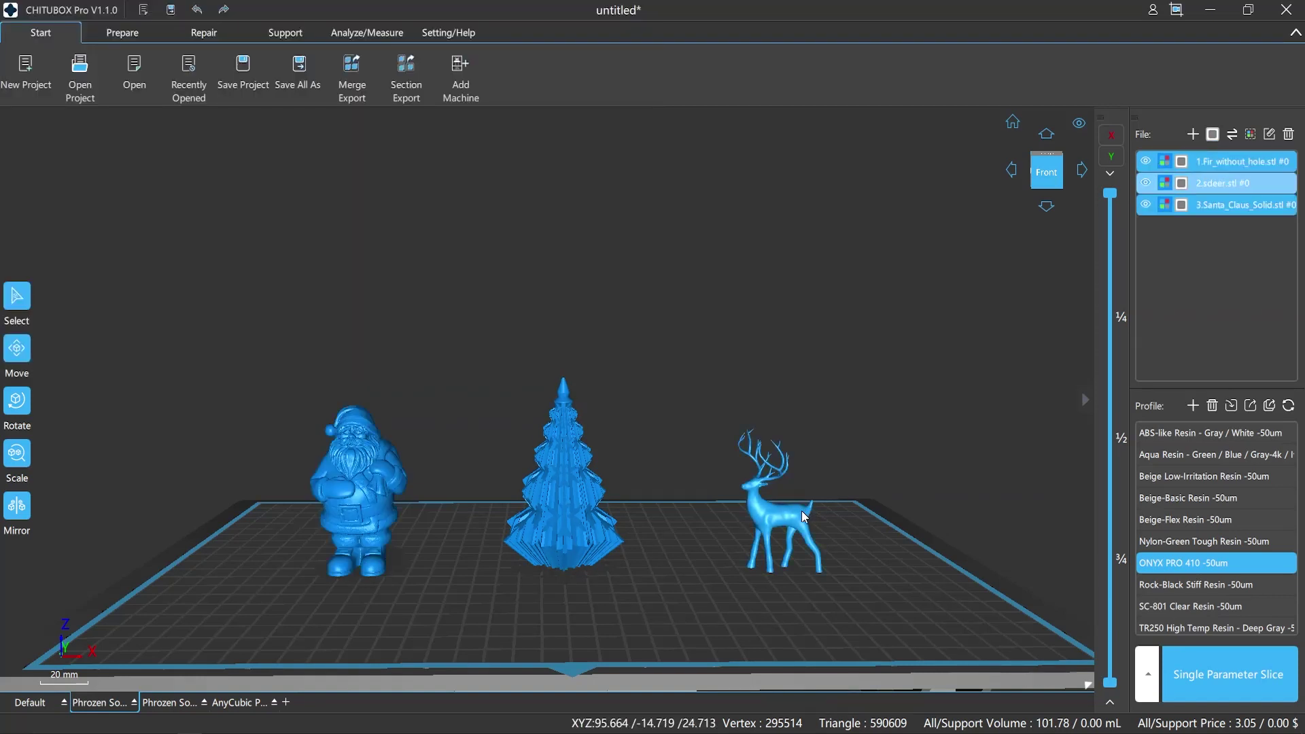
Step: Bring up Save All As, review STL, OBJ and .chitubox formats, keep STL and select the file name
left_click(300, 74)
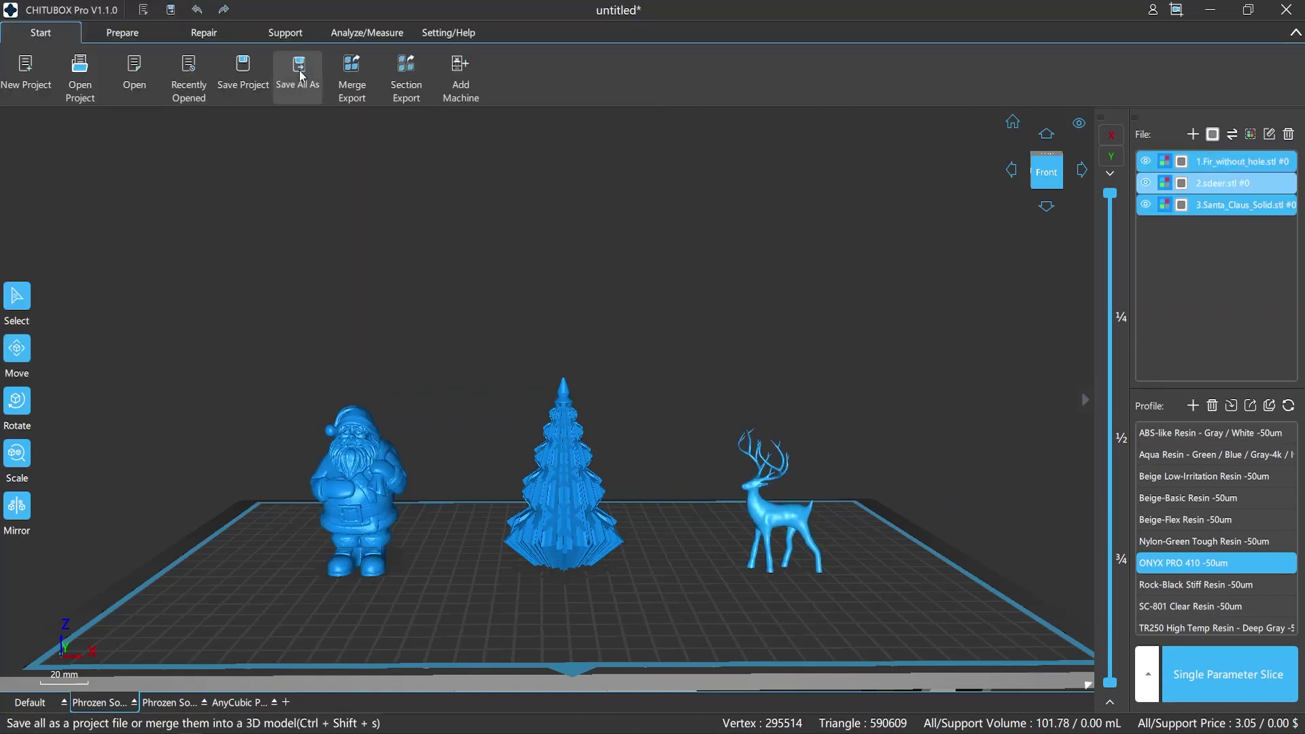
left_click(633, 324)
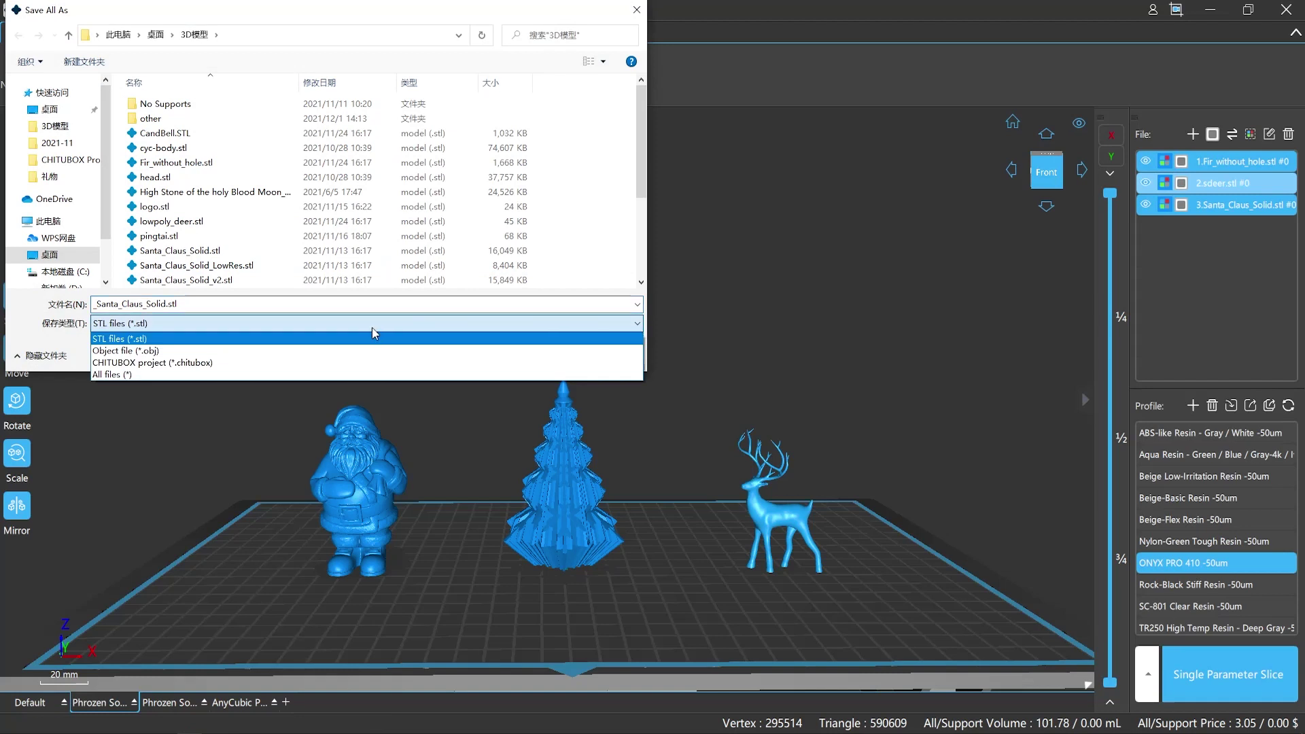
left_click(401, 304)
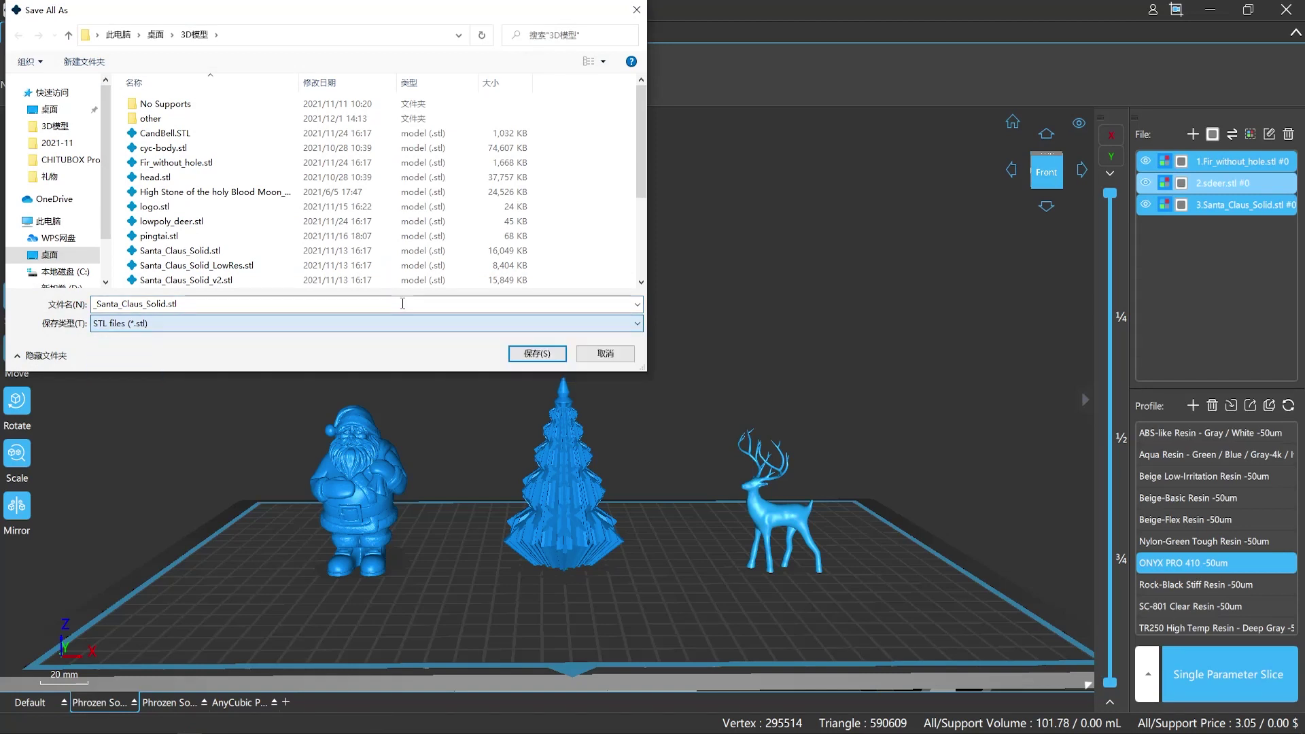
double_click(126, 304)
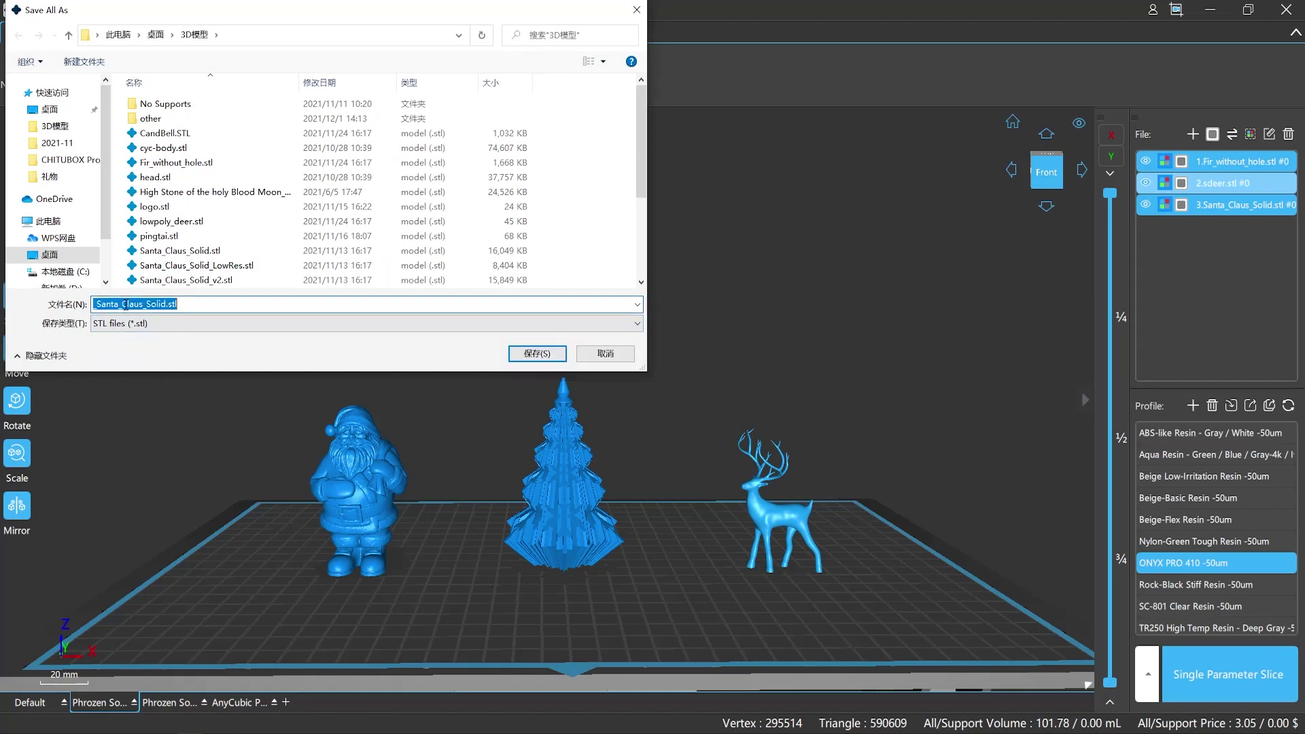
left_click(194, 303)
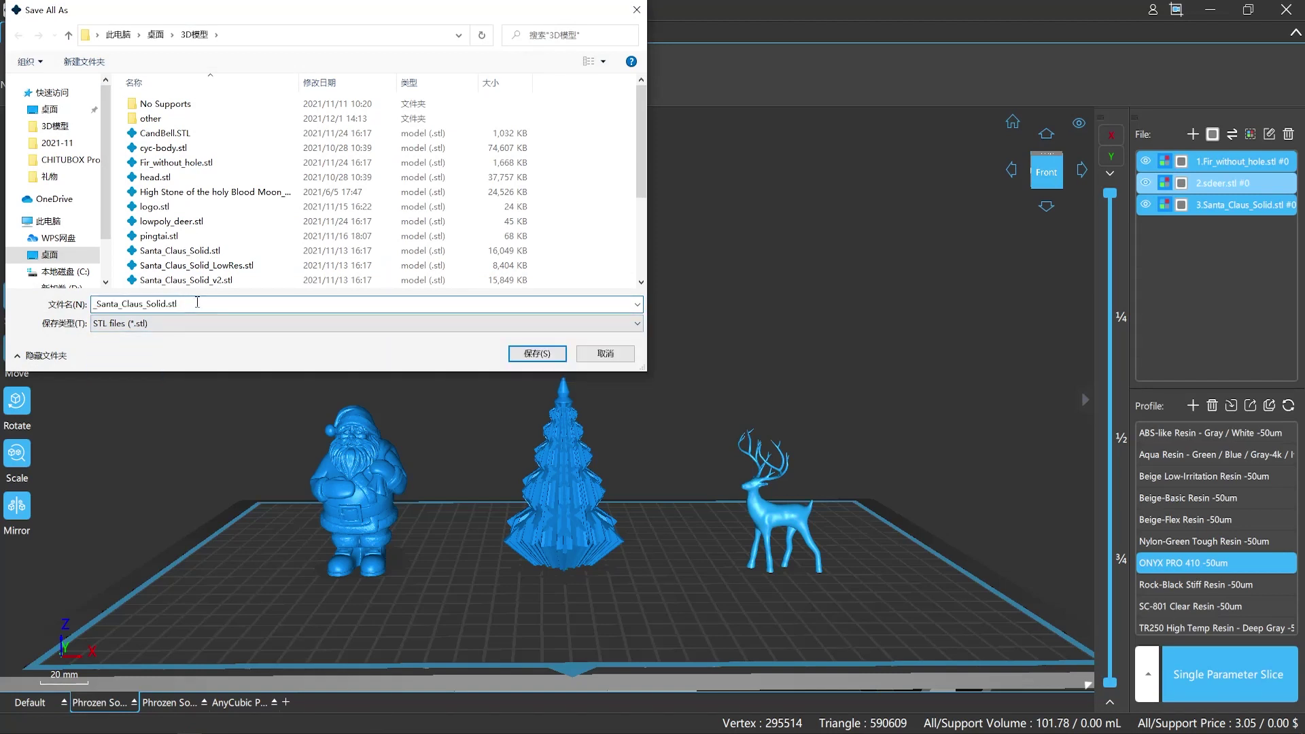
Step: Close Save All As, bring up Merge Export and review its STL and OBJ formats, keeping STL
left_click(537, 353)
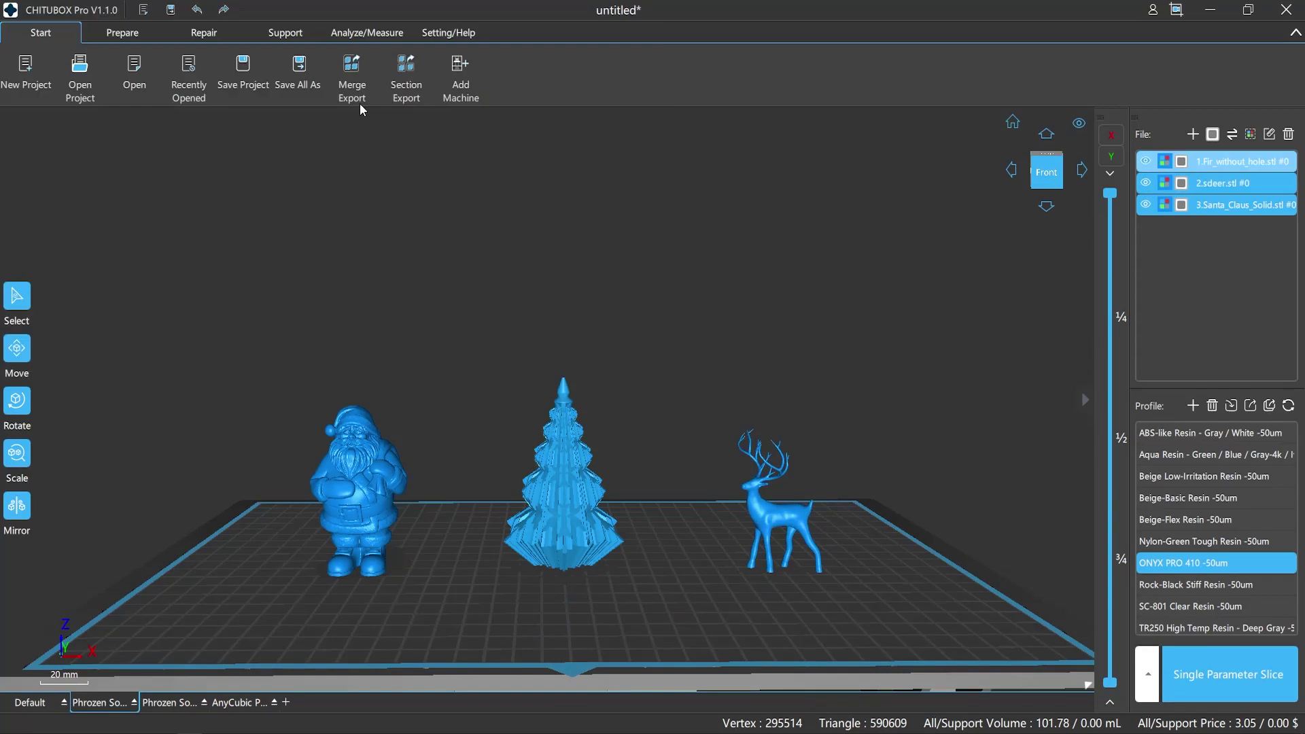
left_click(352, 87)
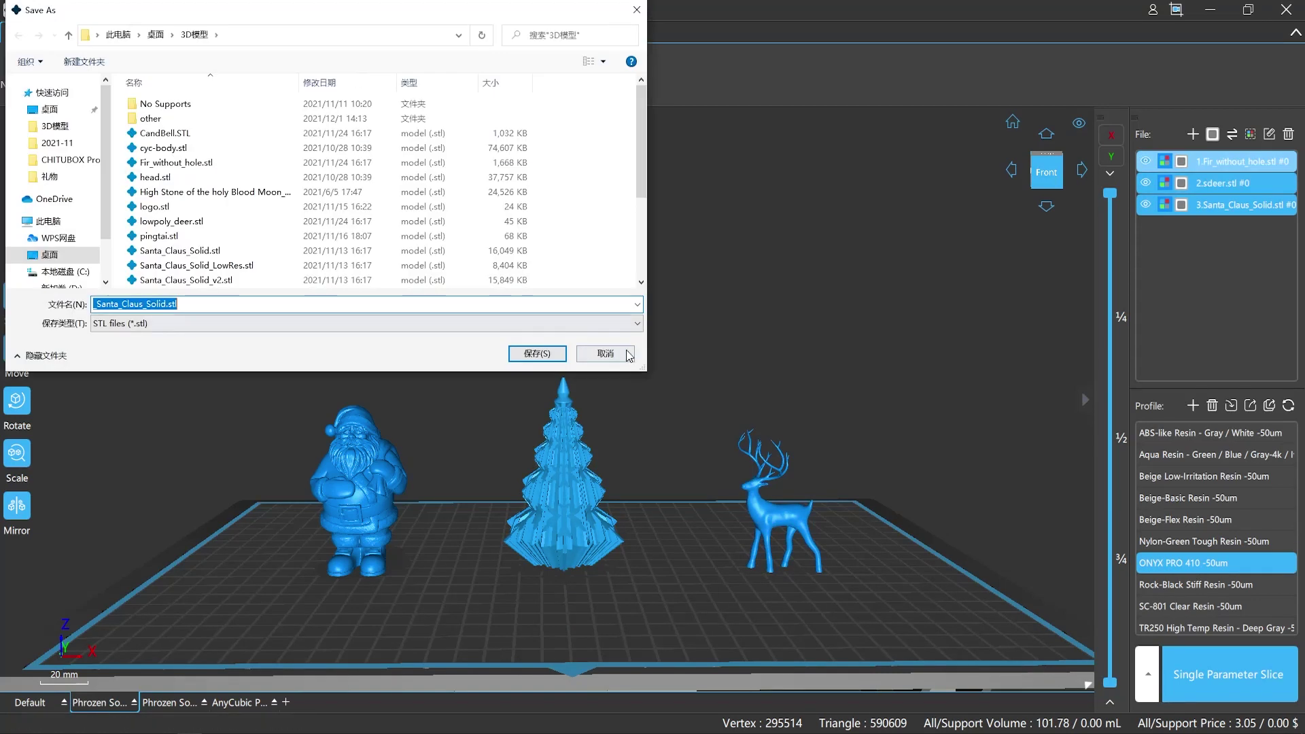
left_click(635, 324)
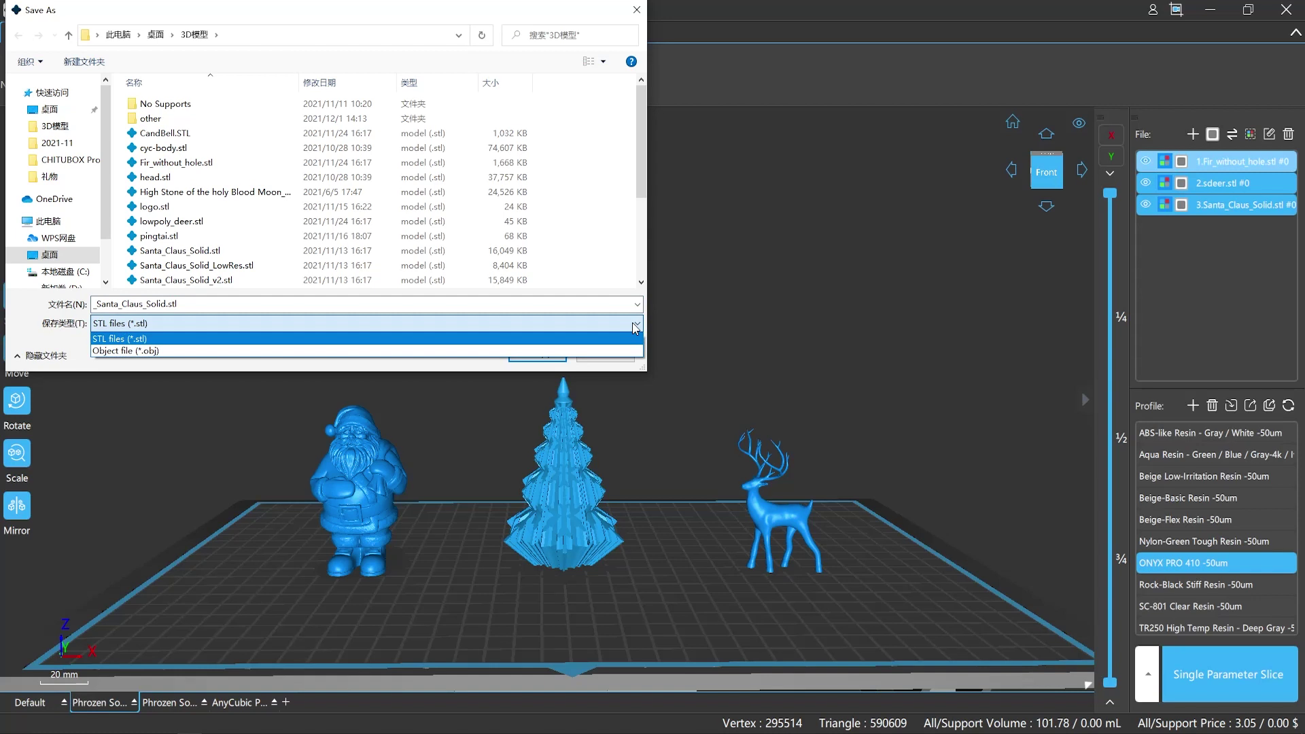
left_click(188, 328)
double_click(192, 303)
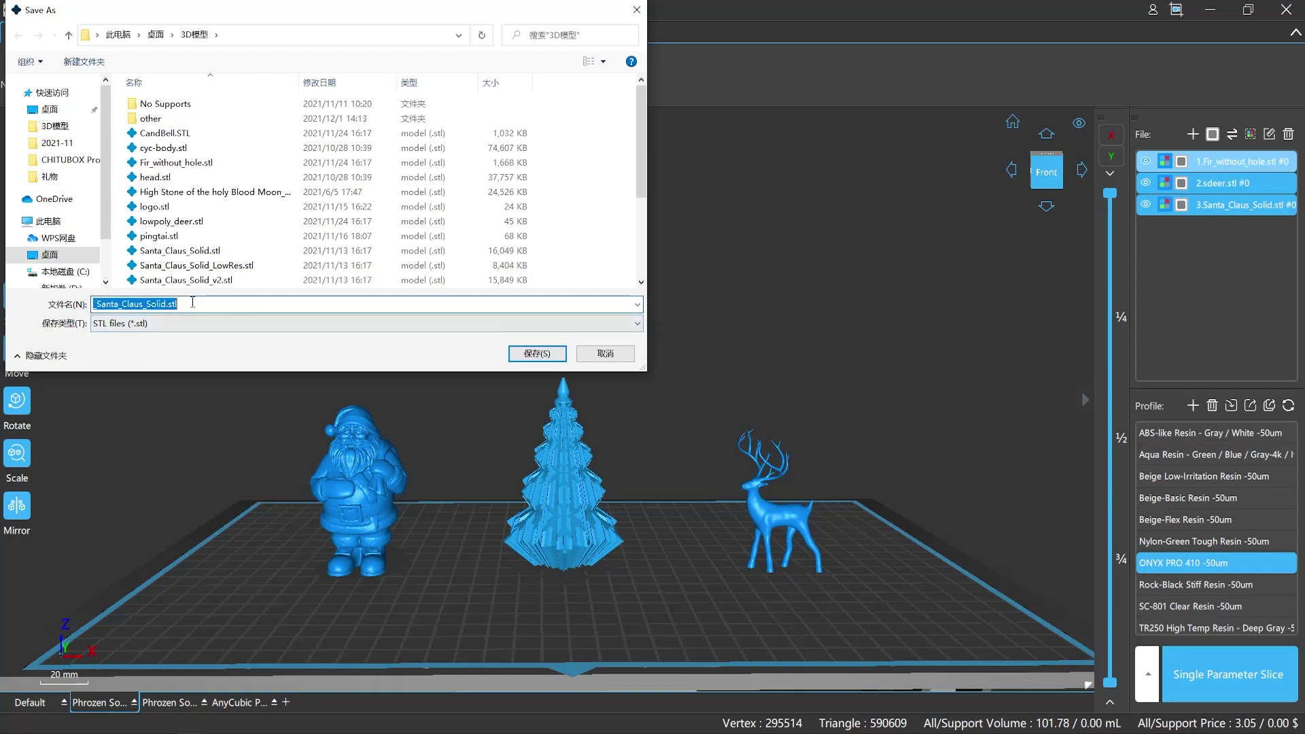
left_click(307, 324)
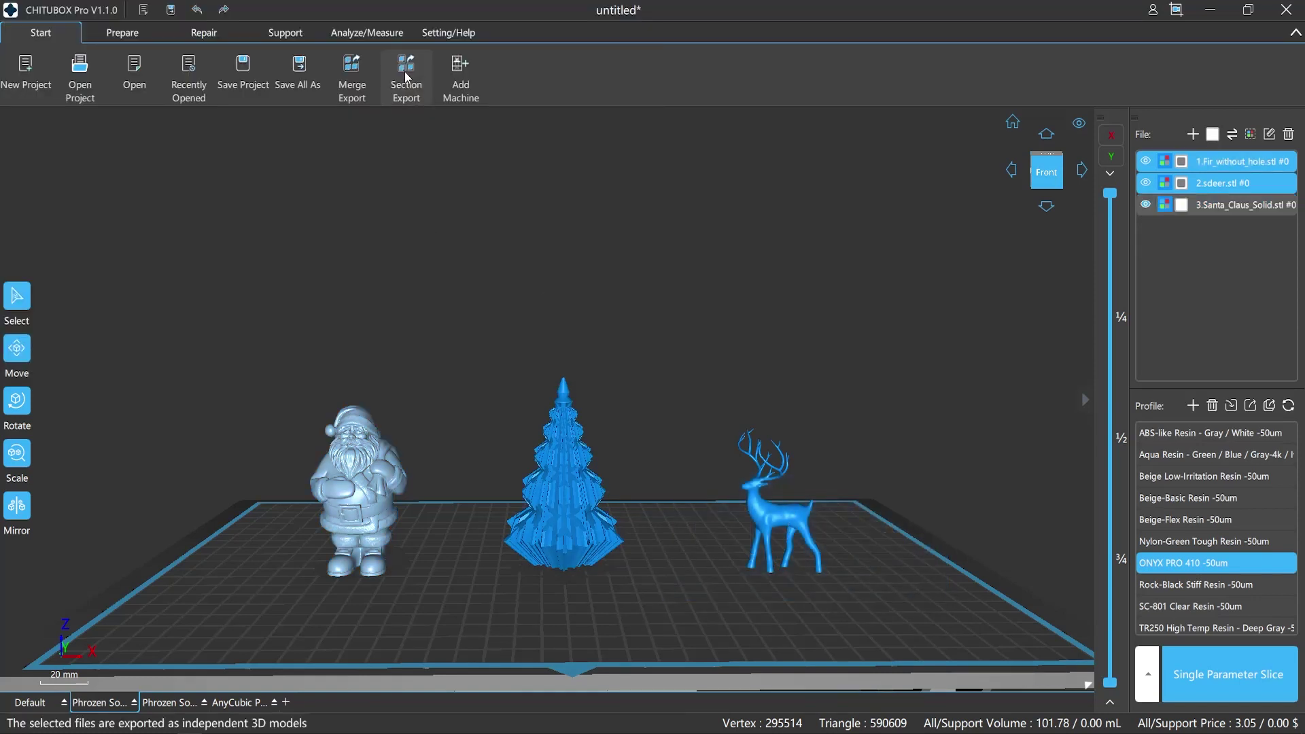
Step: Bring up Section Export, switch the fir tree file from STL to Object file (*.obj), and save
left_click(405, 82)
left_click(168, 322)
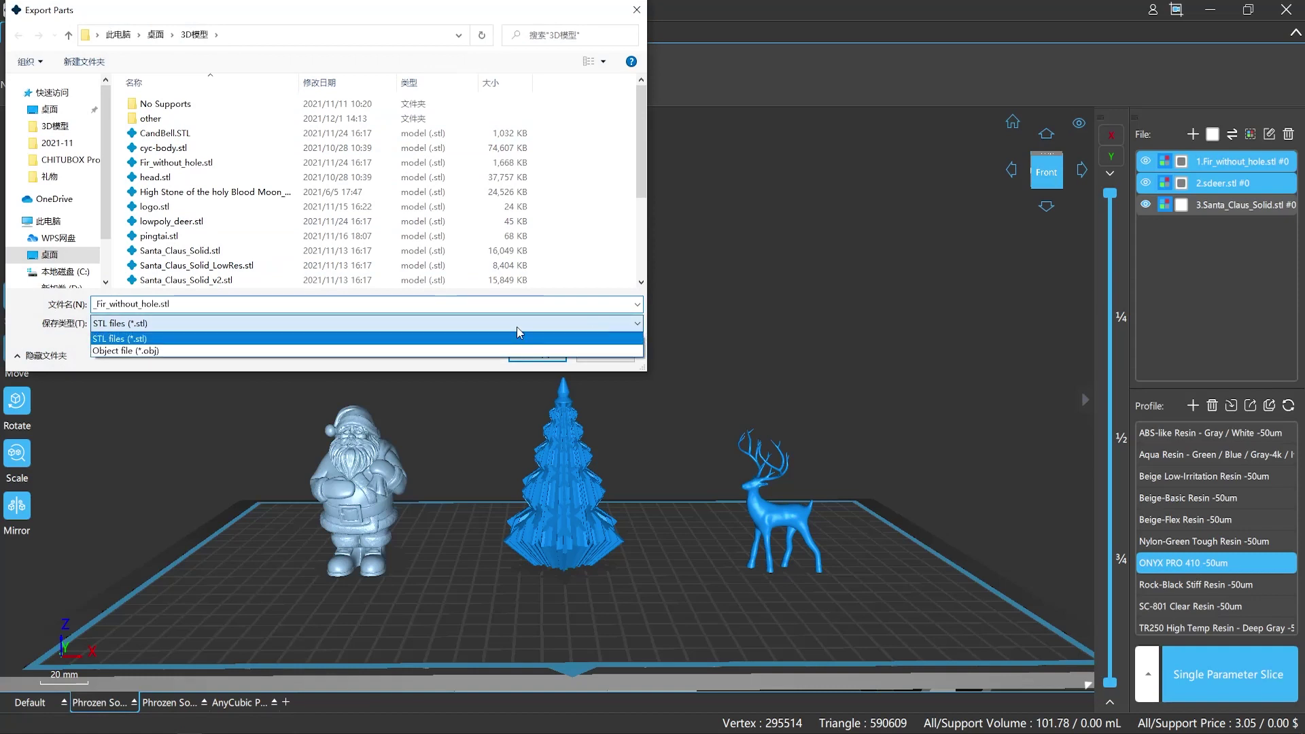
left_click(168, 339)
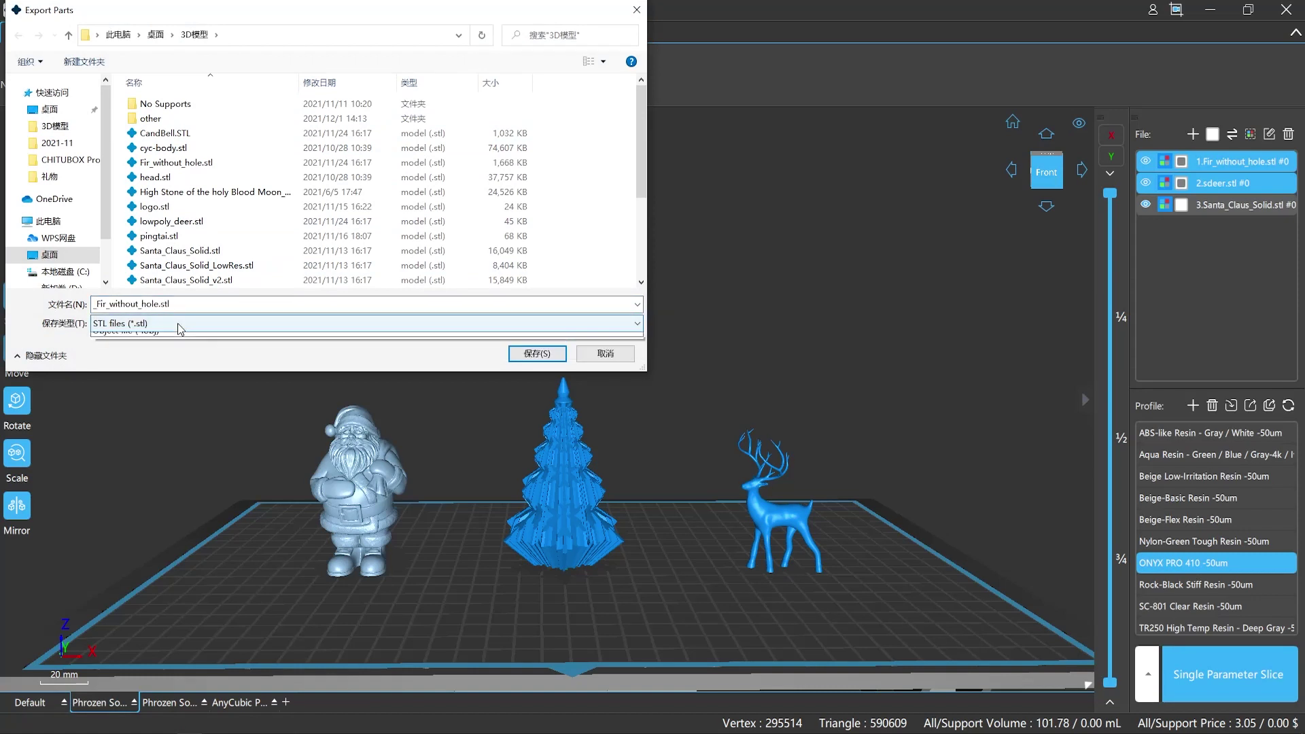
left_click(179, 324)
left_click(169, 350)
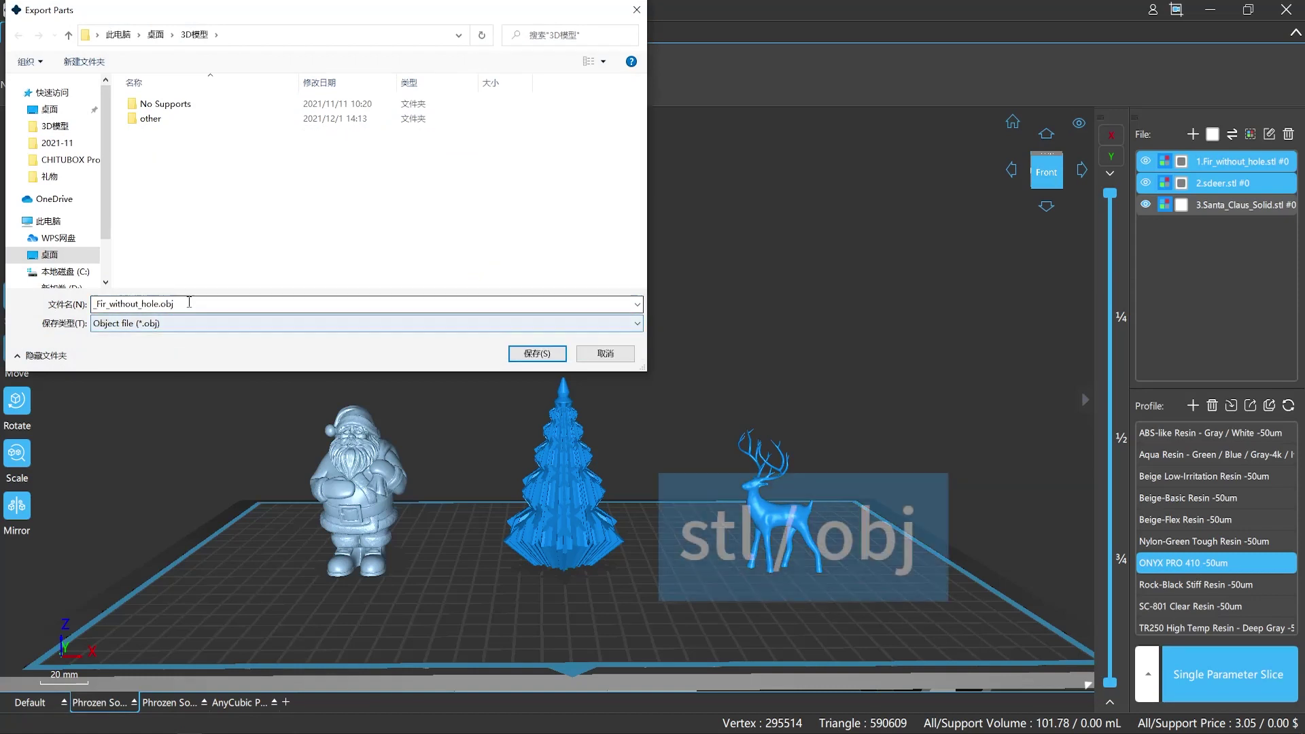
left_click(552, 360)
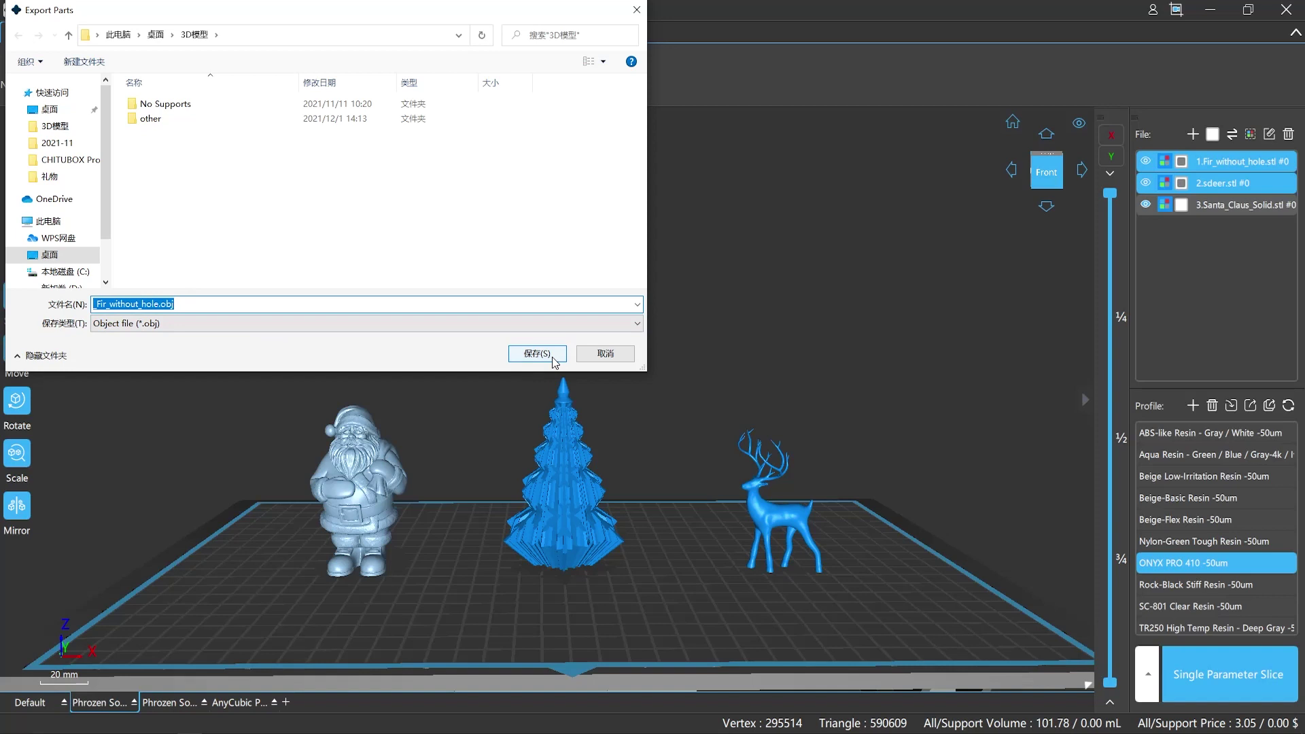
Step: Close the export dialog, bring up Save Project via Ctrl+S, confirm the .chitubox type, and cancel
left_click(552, 359)
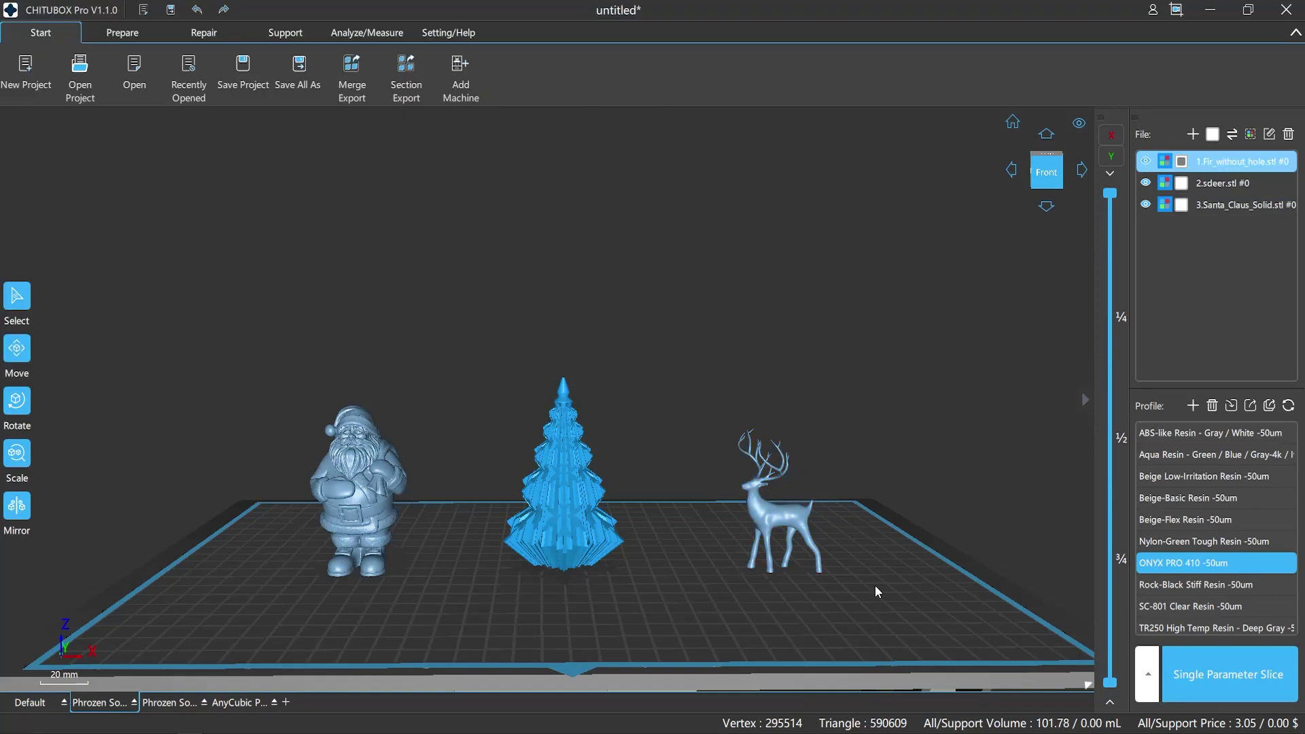
key("ctrl")
key("ctrl+s")
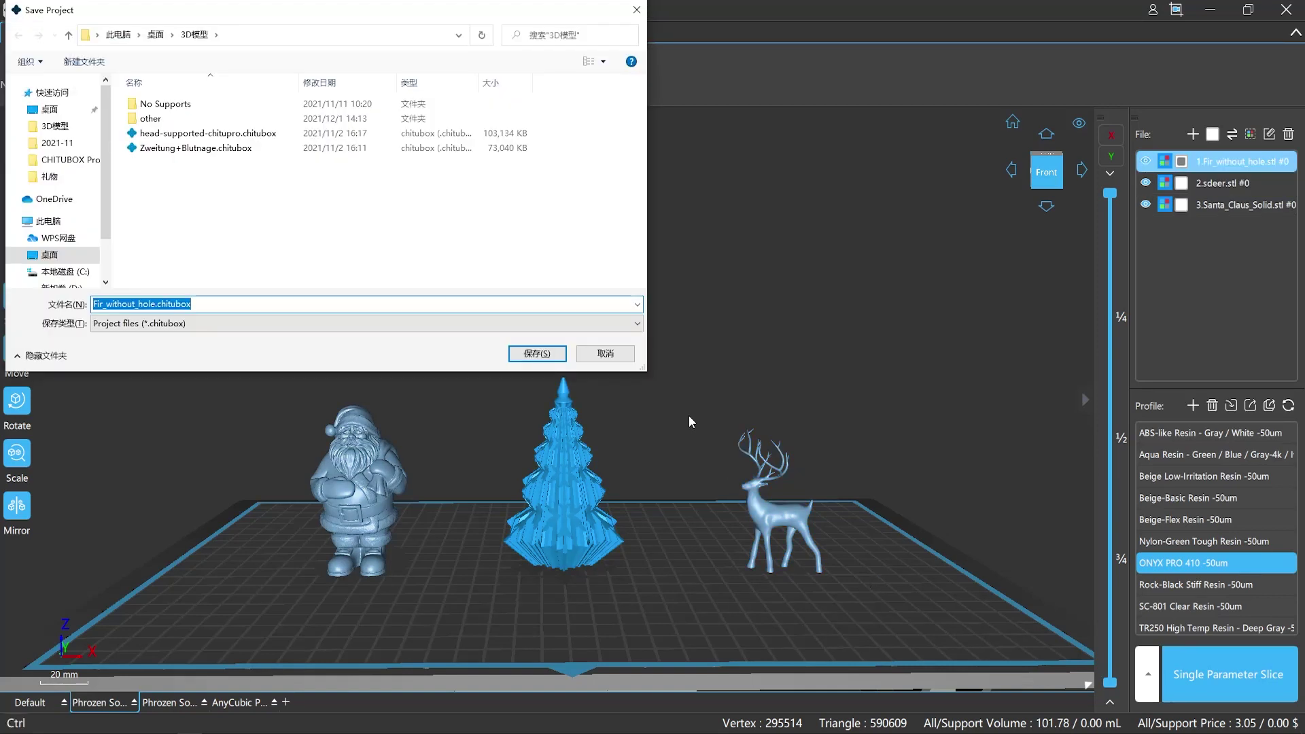
left_click(574, 324)
left_click(571, 337)
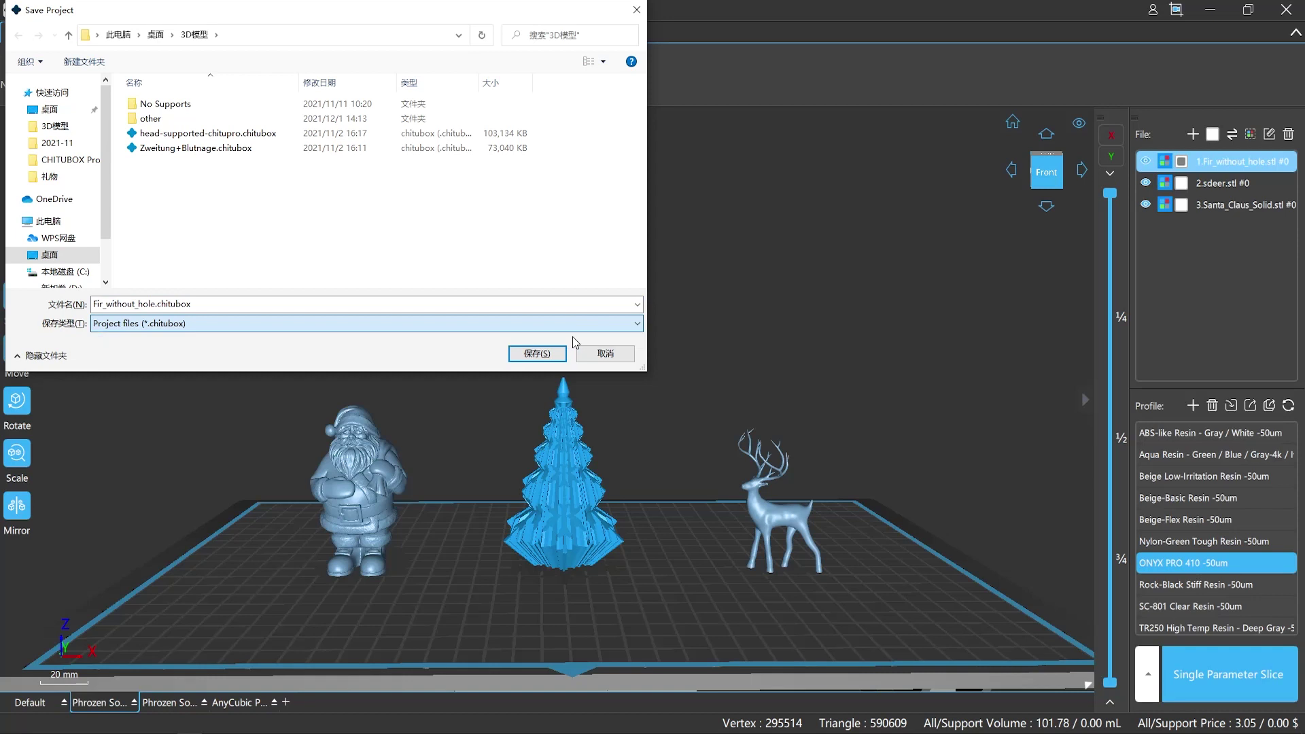
key("shift+Tab")
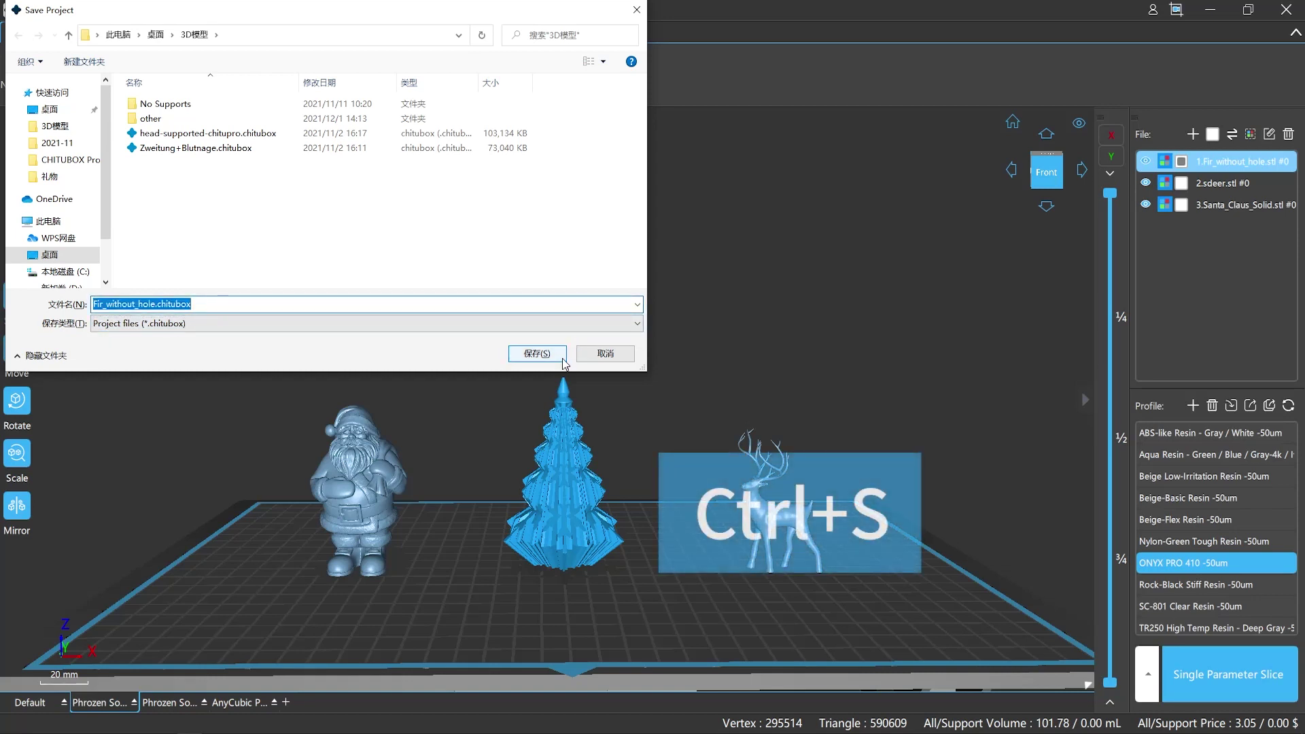
left_click(562, 357)
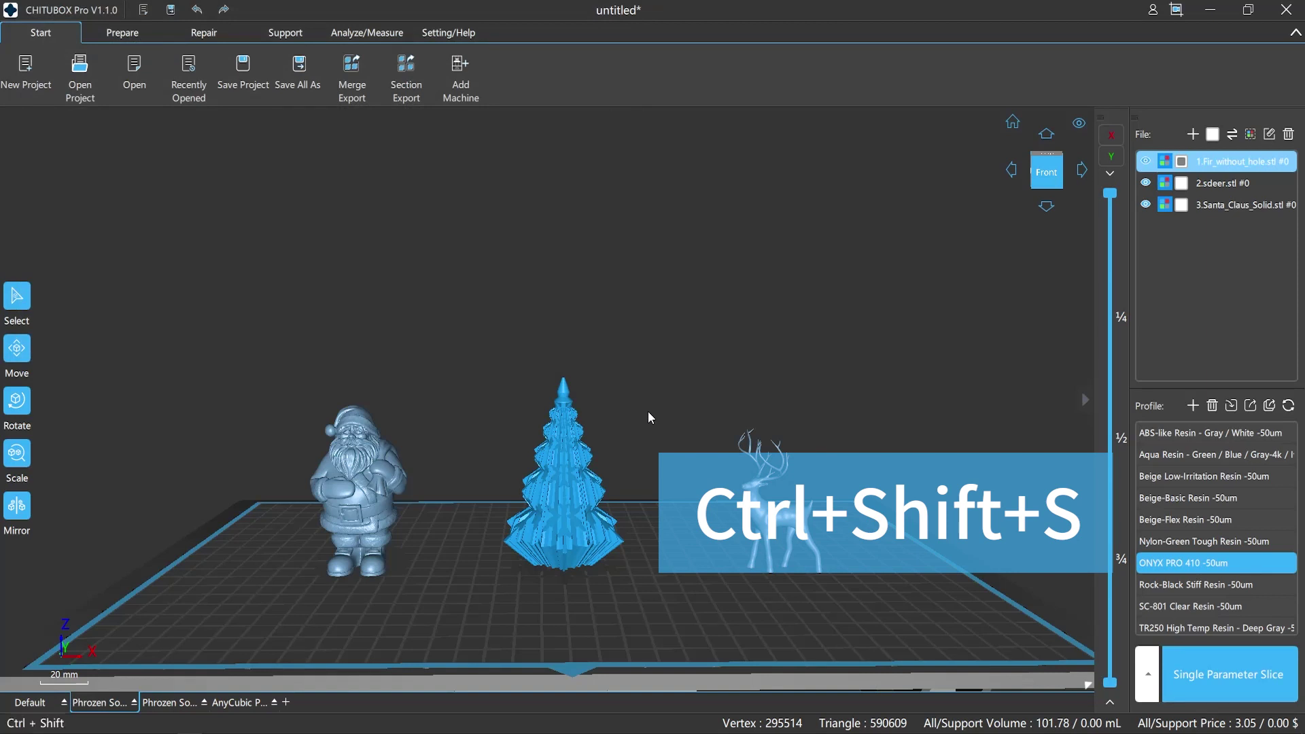
Step: Bring up Save All As via Ctrl+Shift+S and keep STL files as the save type
key("ctrl+shift+s")
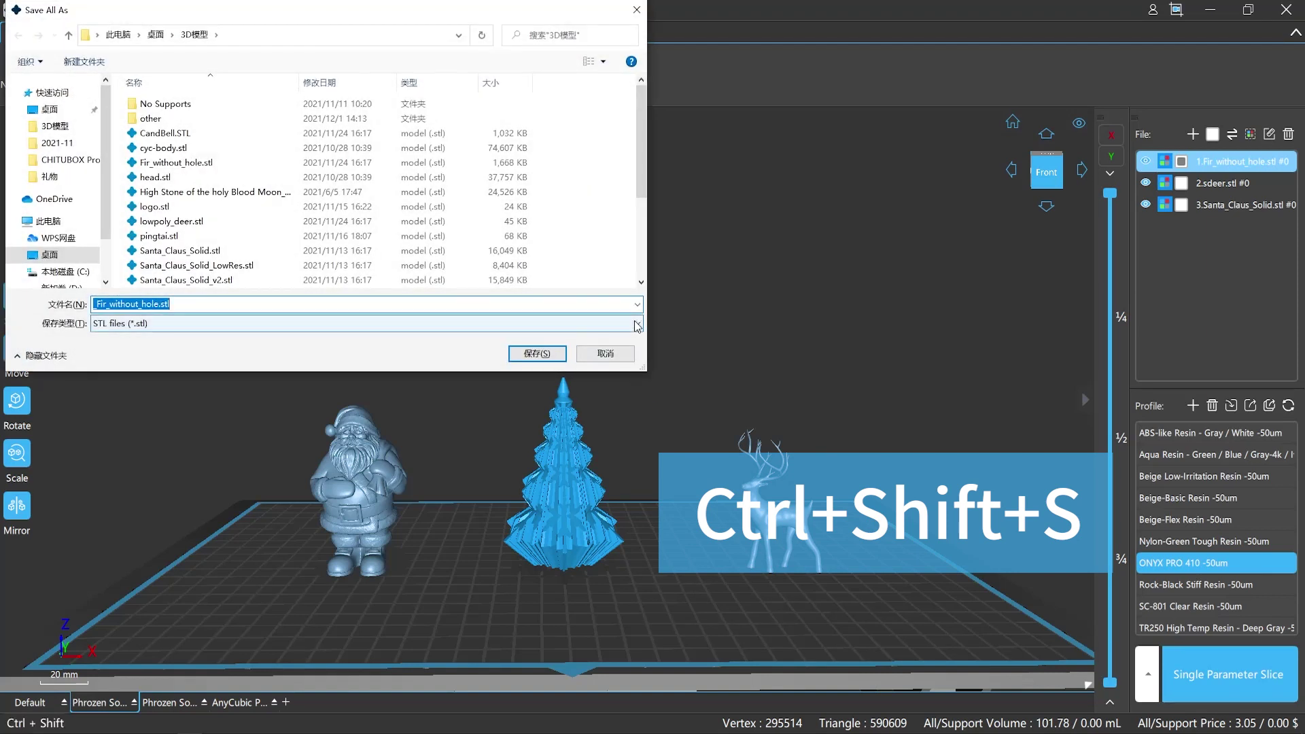
left_click(632, 323)
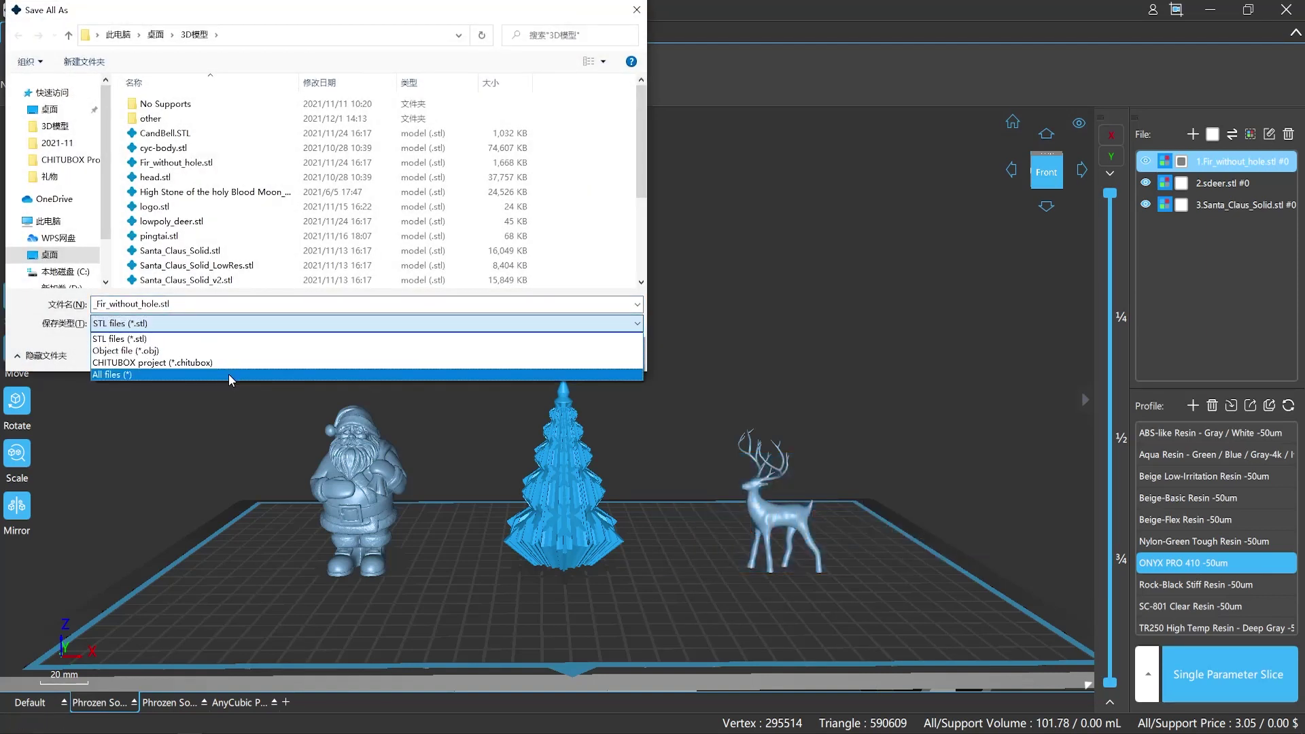
left_click(240, 341)
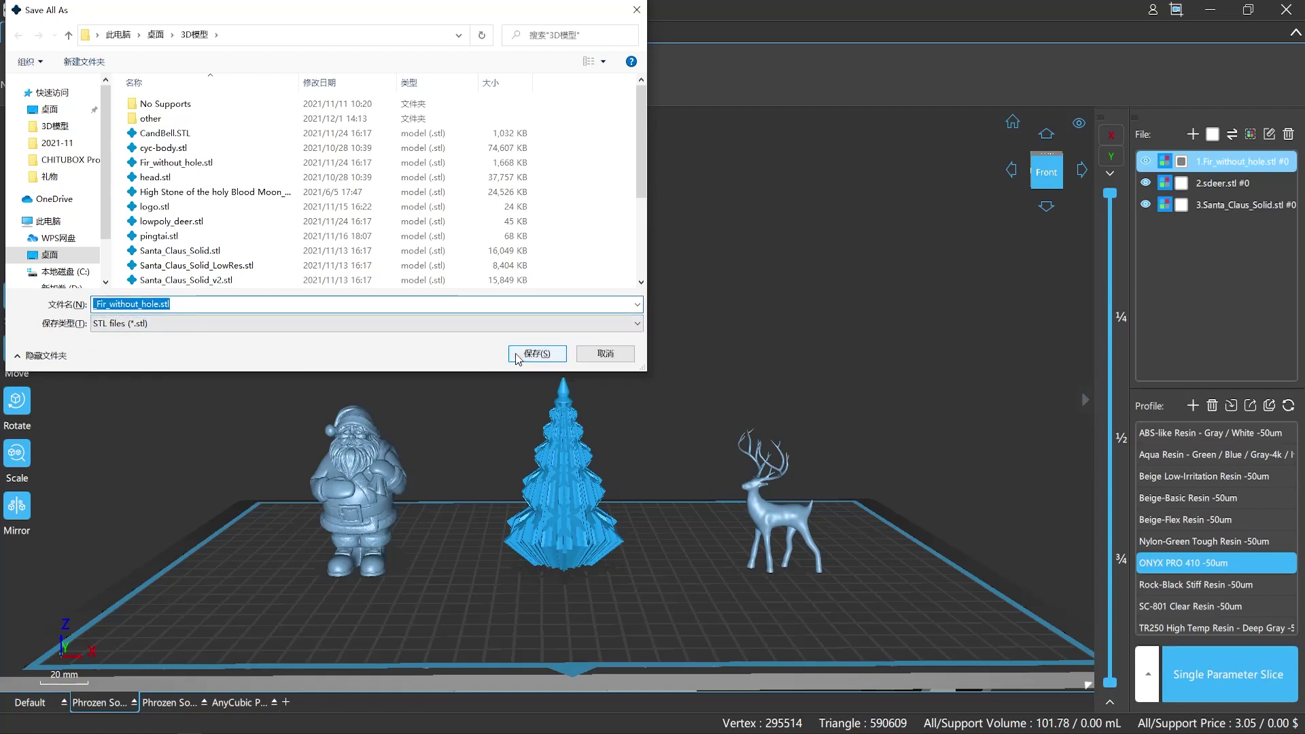
Step: Cancel the Save All As dialog, leaving Santa, fir tree and deer unsaved
left_click(604, 354)
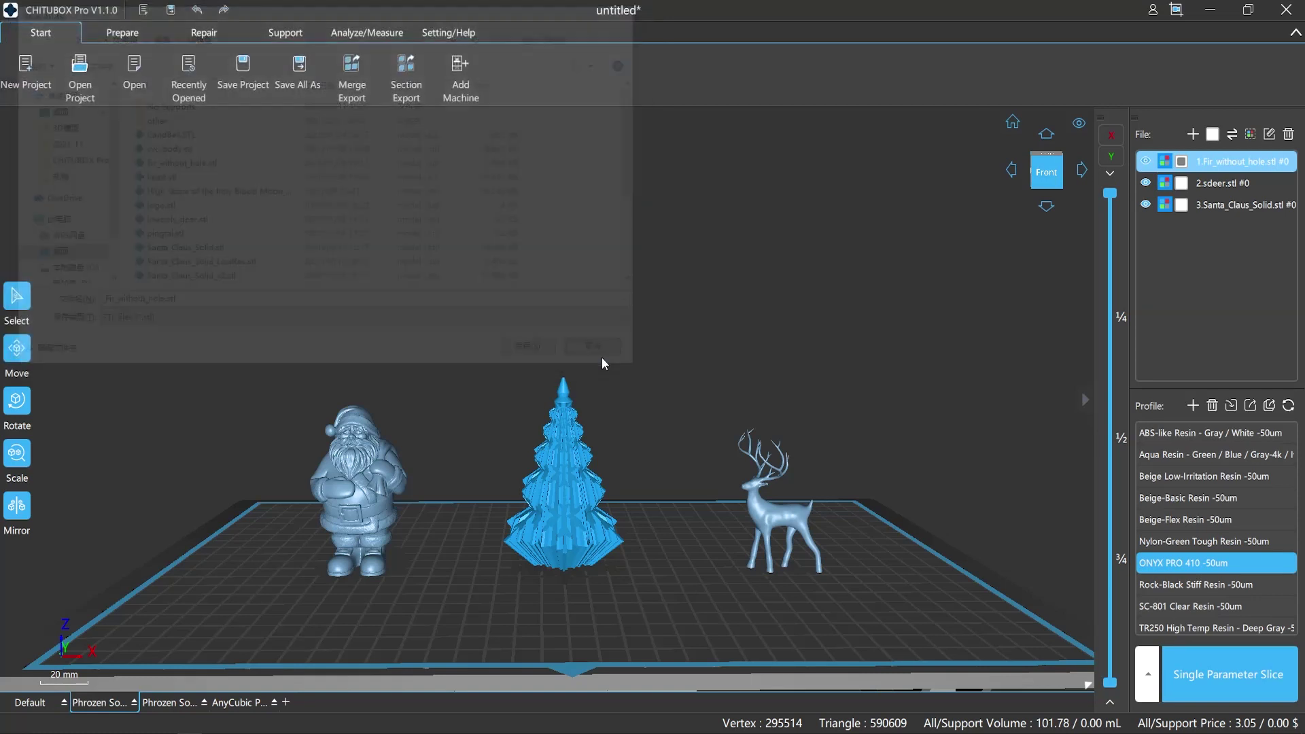